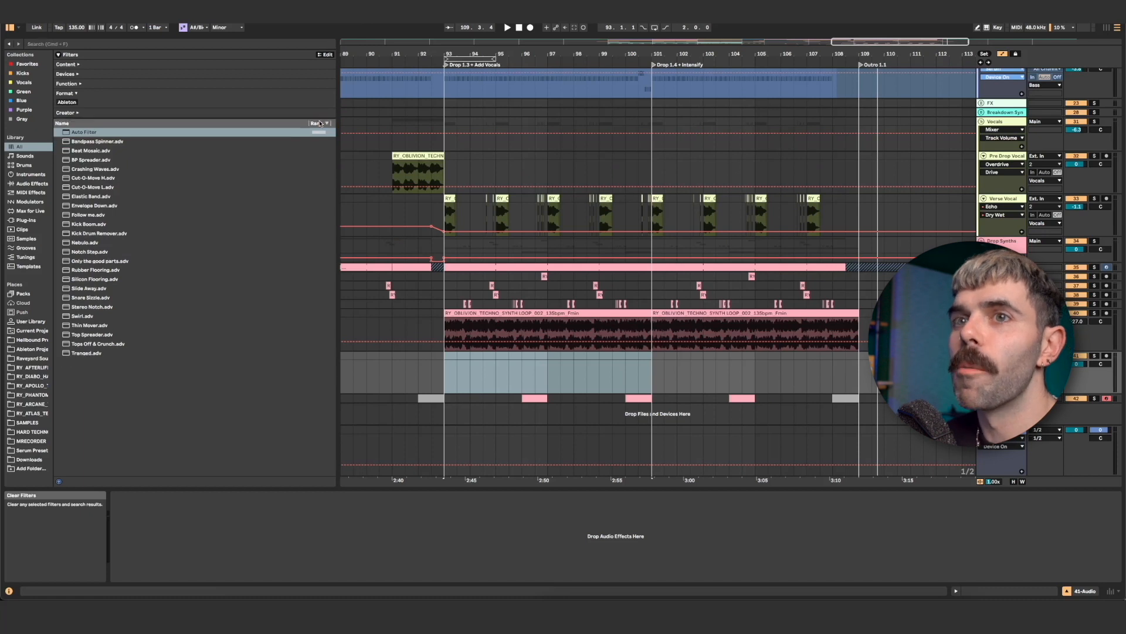
Step: Place RY_OBLIVION_TECHNO_FX_REVERSE_010_F.wav from the Oblivion pack's FX Reverses folder on the empty audio track at bar 91
left_click(30, 367)
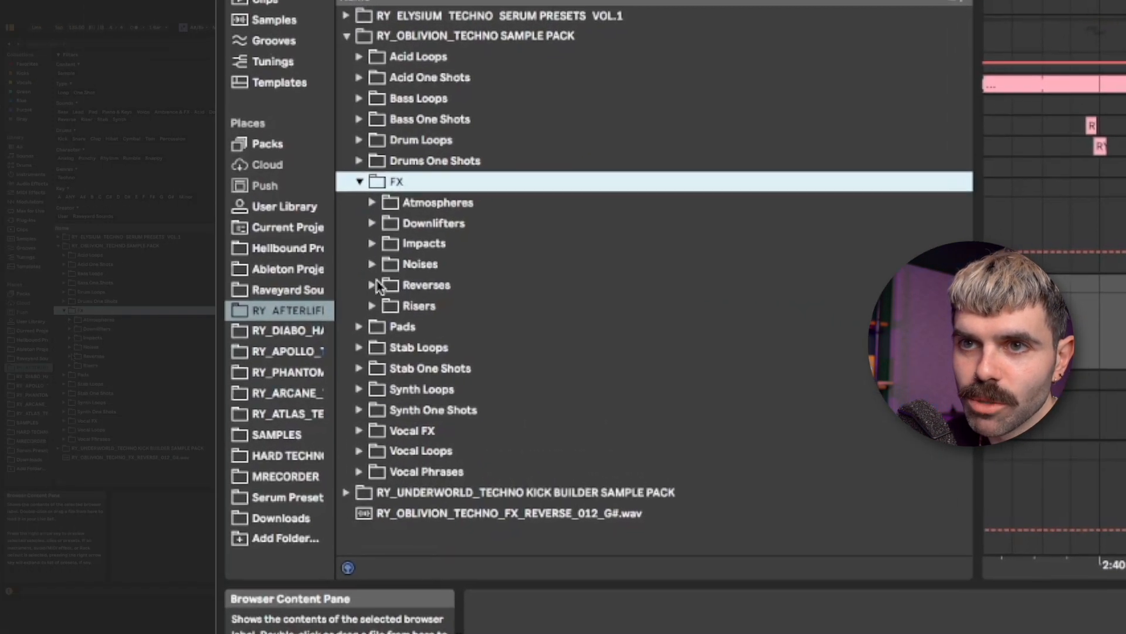
left_click(375, 286)
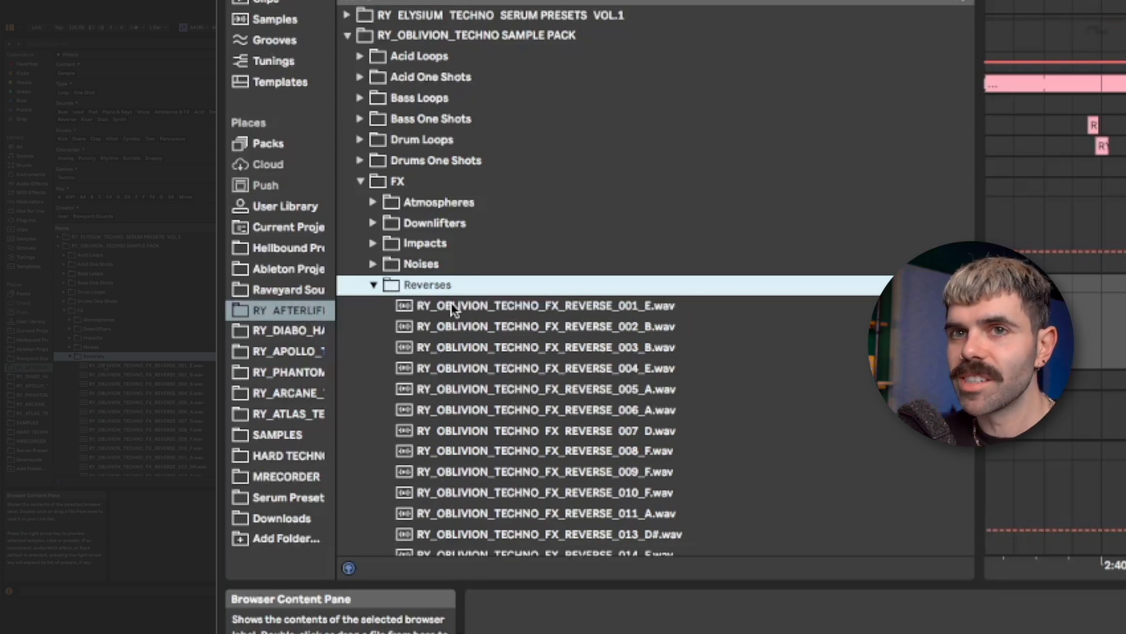
left_click(650, 493)
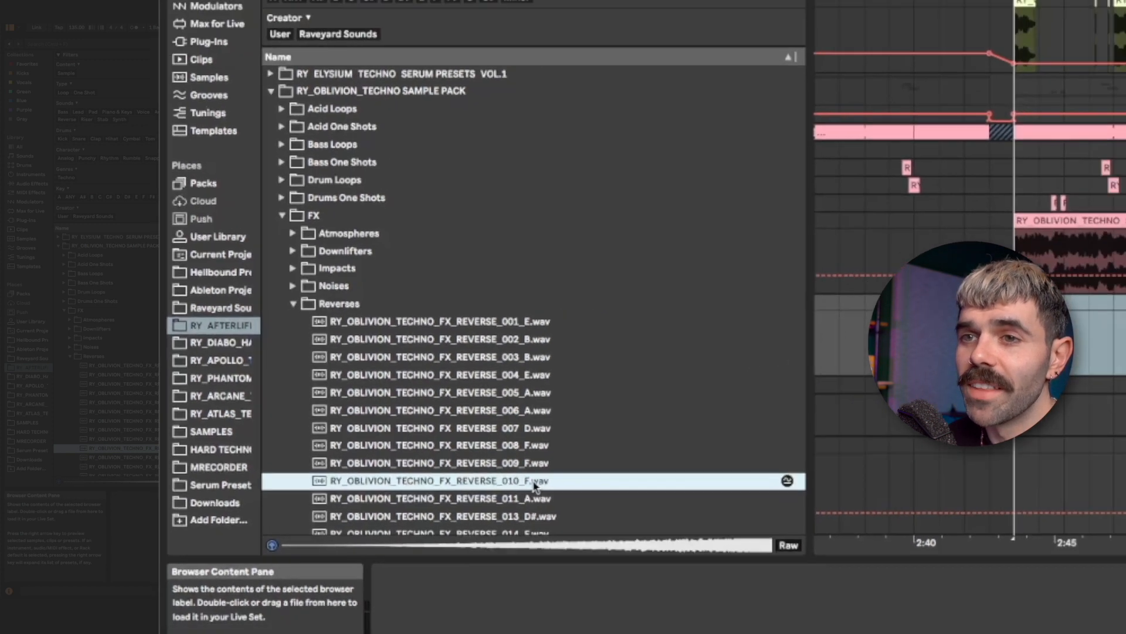
left_click_drag(663, 497, 392, 370)
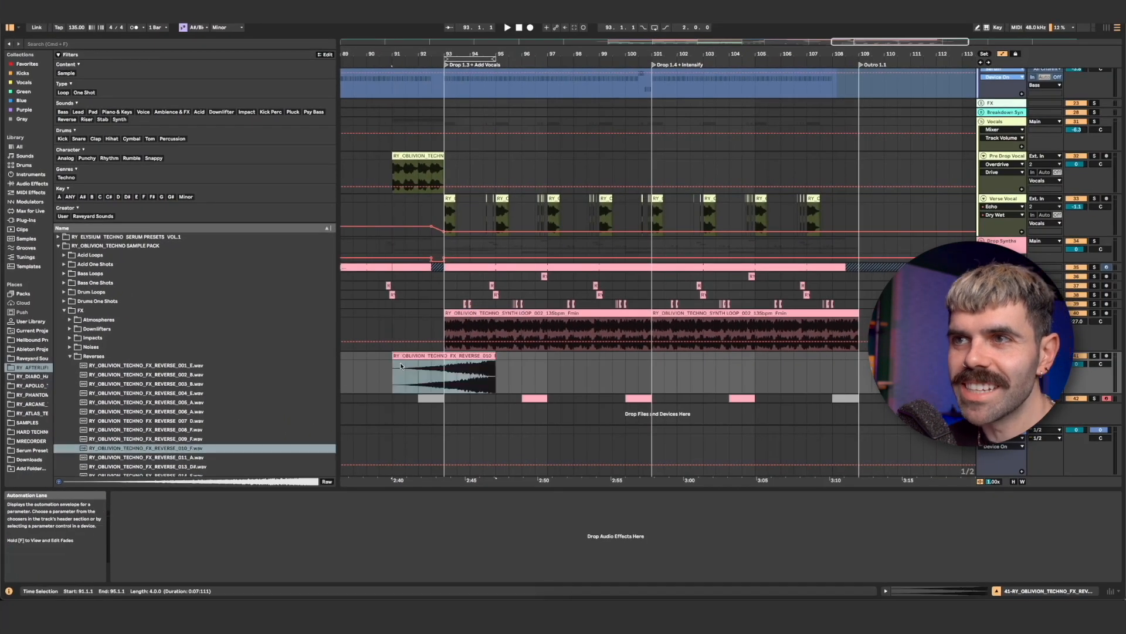
Step: Move the reverse clip so it ends at bar 85 on the Drop 1.2 marker, and play it in context
scroll(402, 362, "left", 10)
left_click_drag(685, 355, 433, 371)
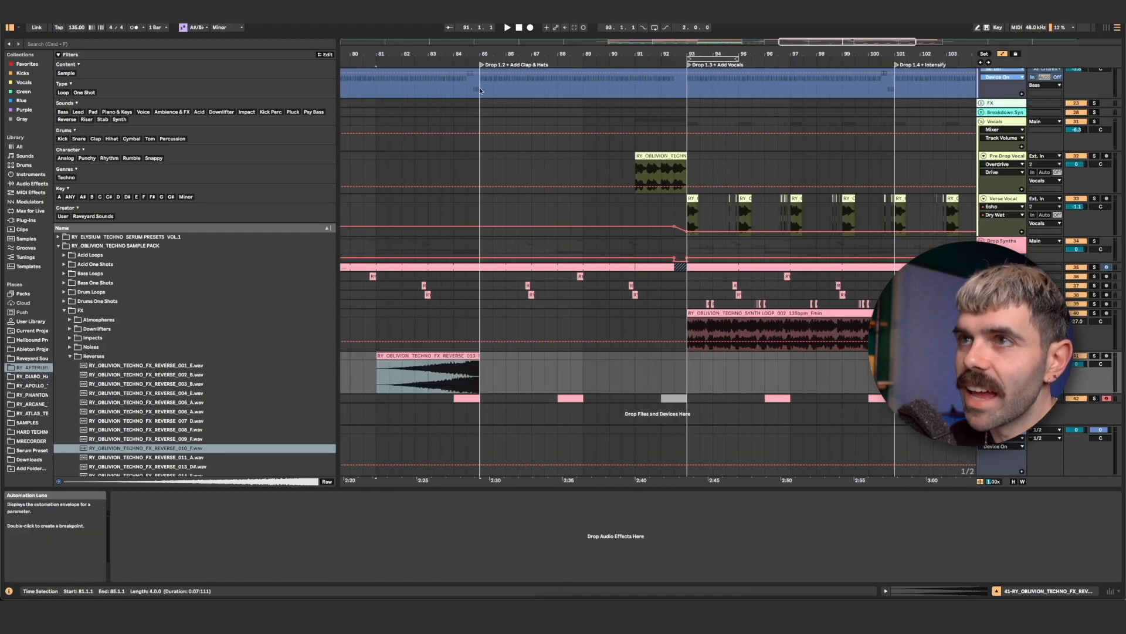
left_click_drag(463, 54, 628, 112)
left_click_drag(628, 112, 628, 115)
left_click(393, 375)
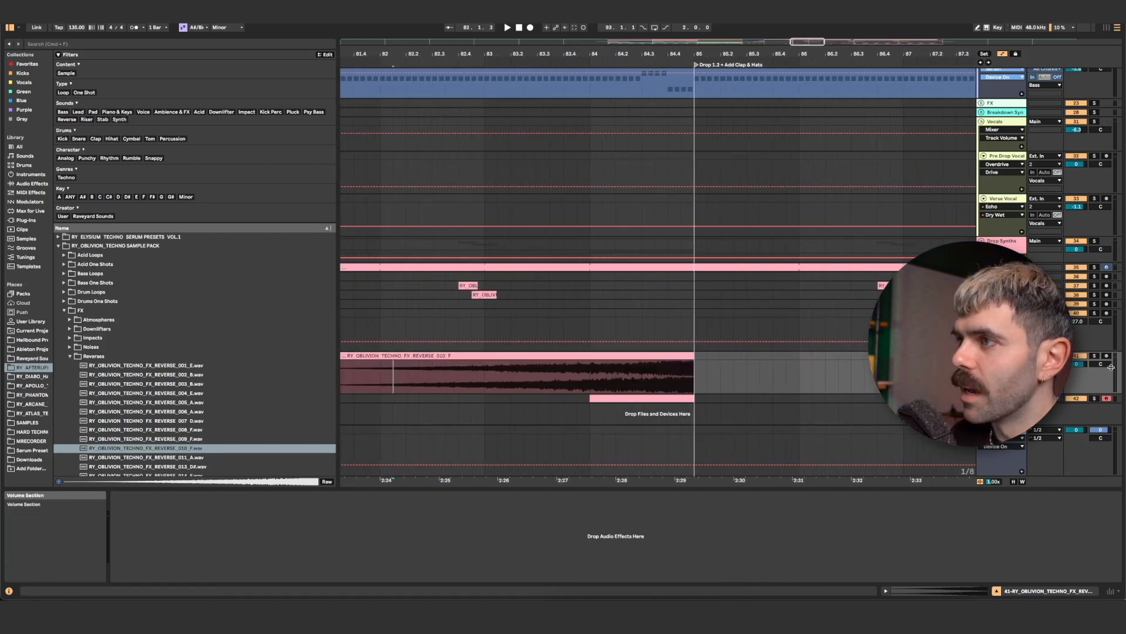
key("space")
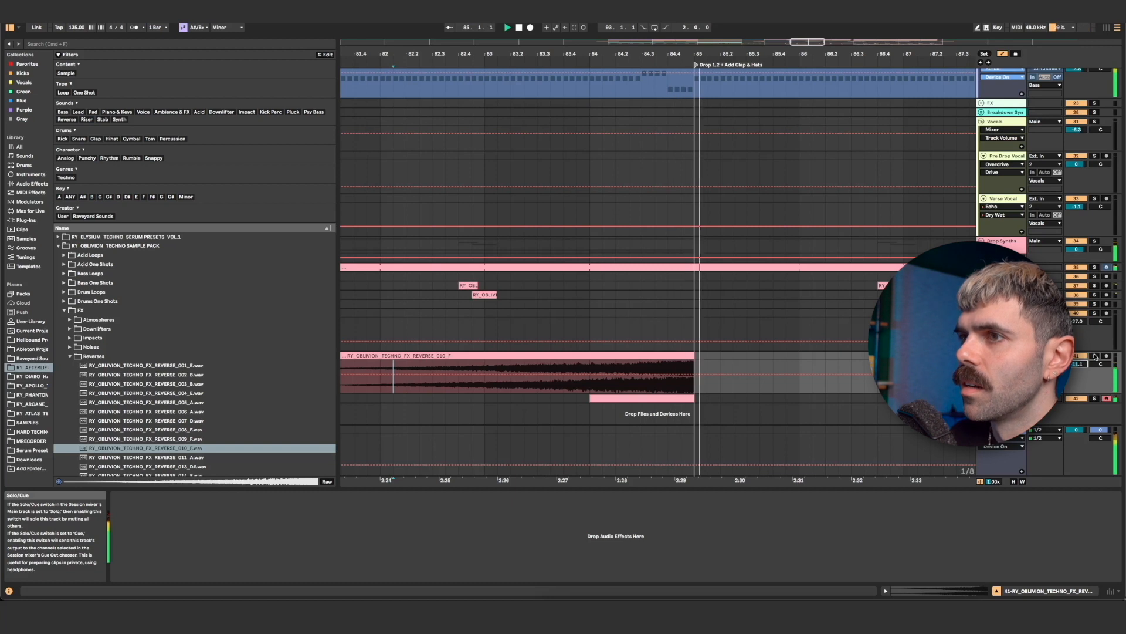
key("space")
Step: Transpose the reverse clip up 5 semitones and adjust its track volume to about -12 dB
double_click(416, 379)
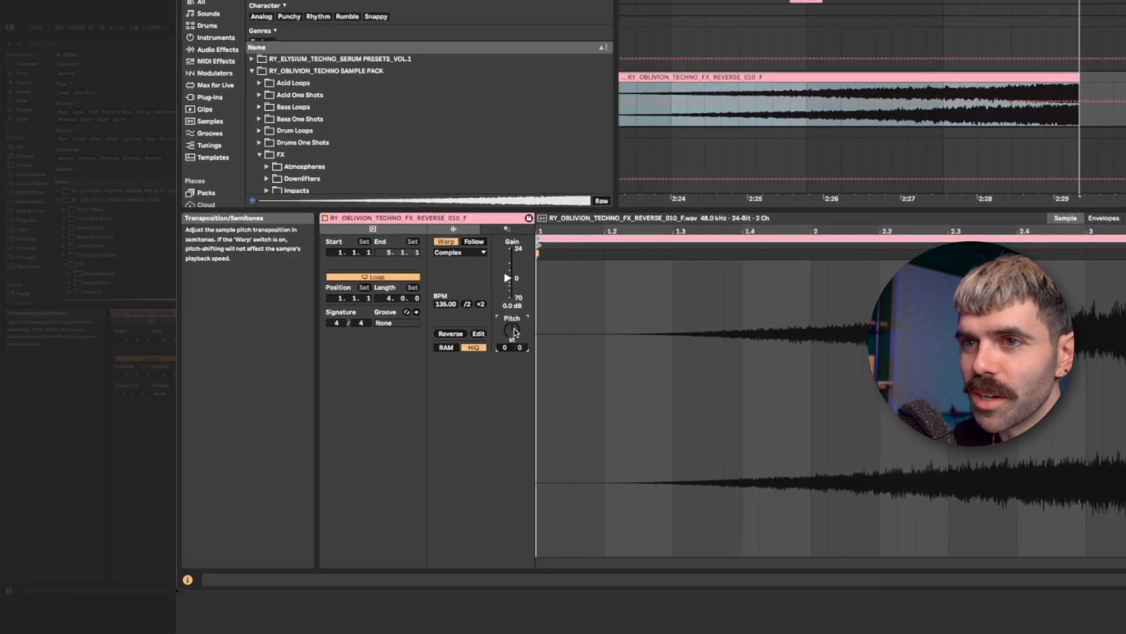
left_click(260, 400)
key("Up")
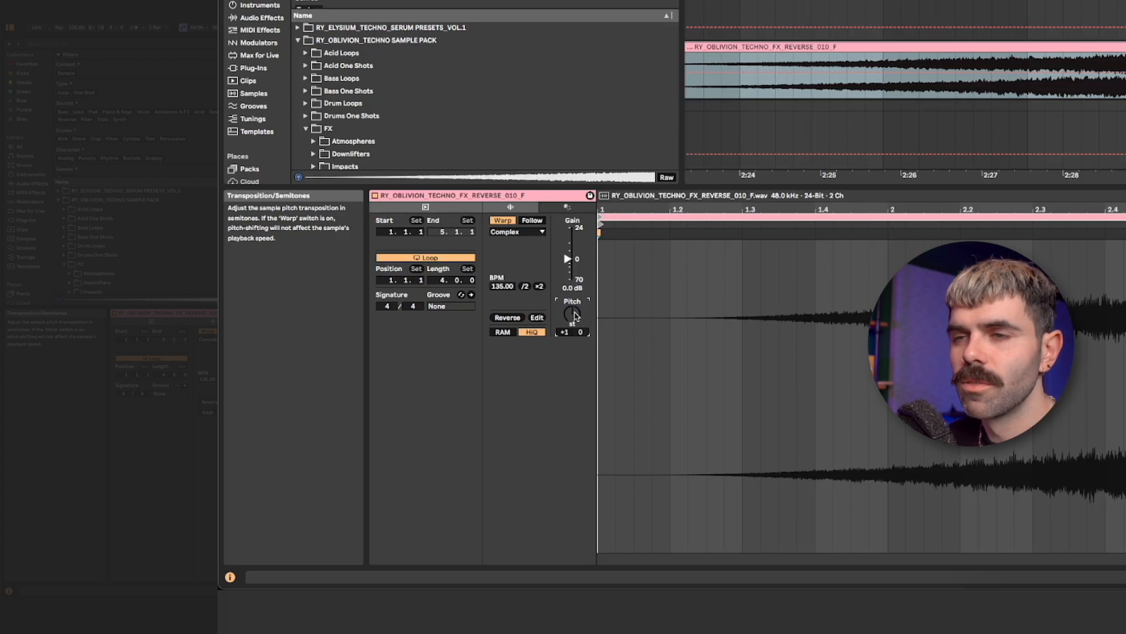
key("Up")
key("Up")
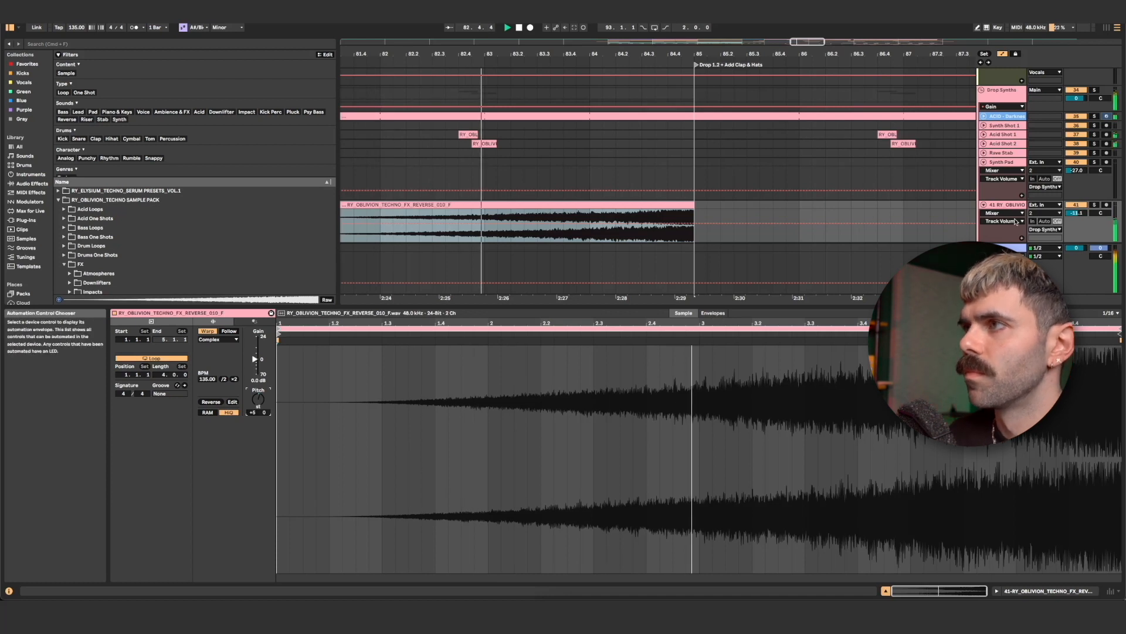
left_click_drag(1076, 213, 1076, 216)
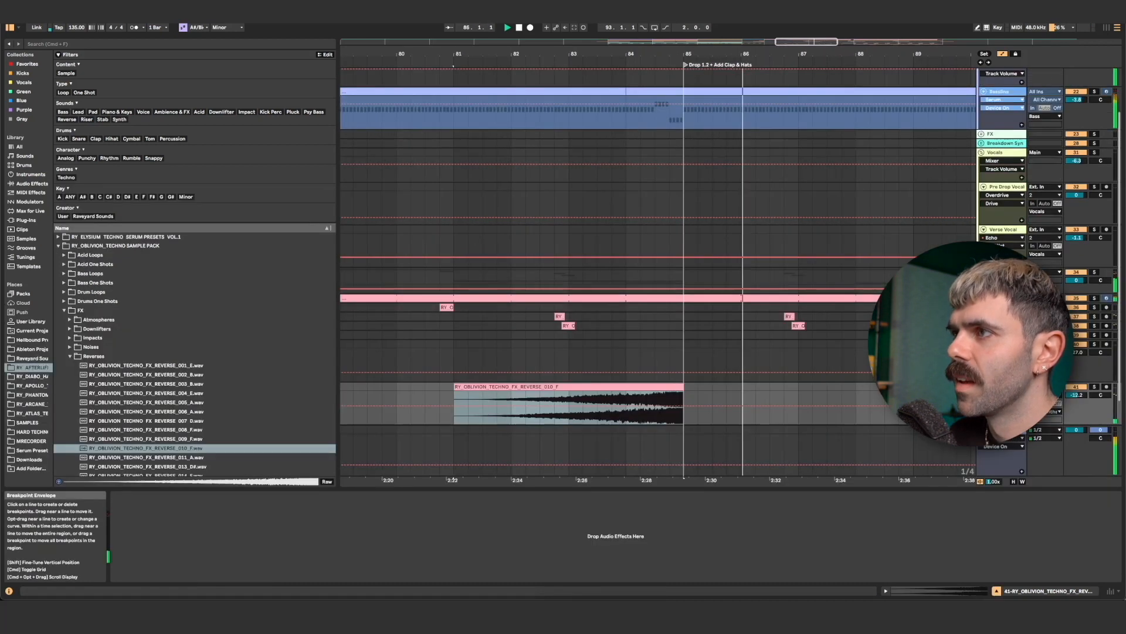
Step: Add Reverb (9.65 s decay, 55% dry/wet) and OTT (54% amount) to the reverse track, with track volume at -13.9 dB
key("super+f")
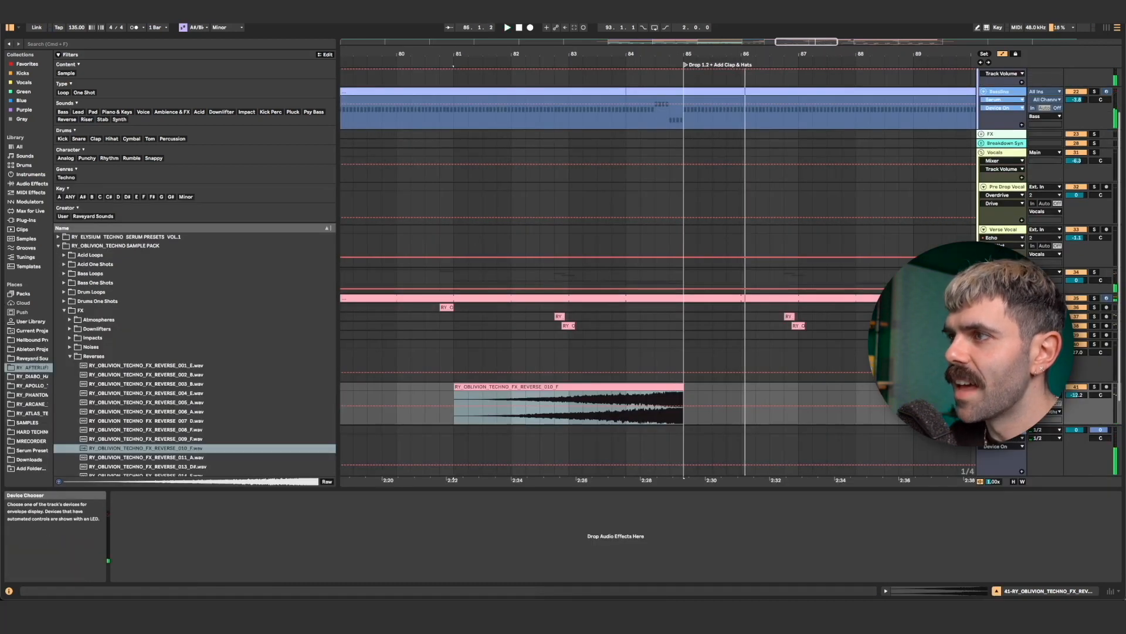
type("reverb")
double_click(81, 238)
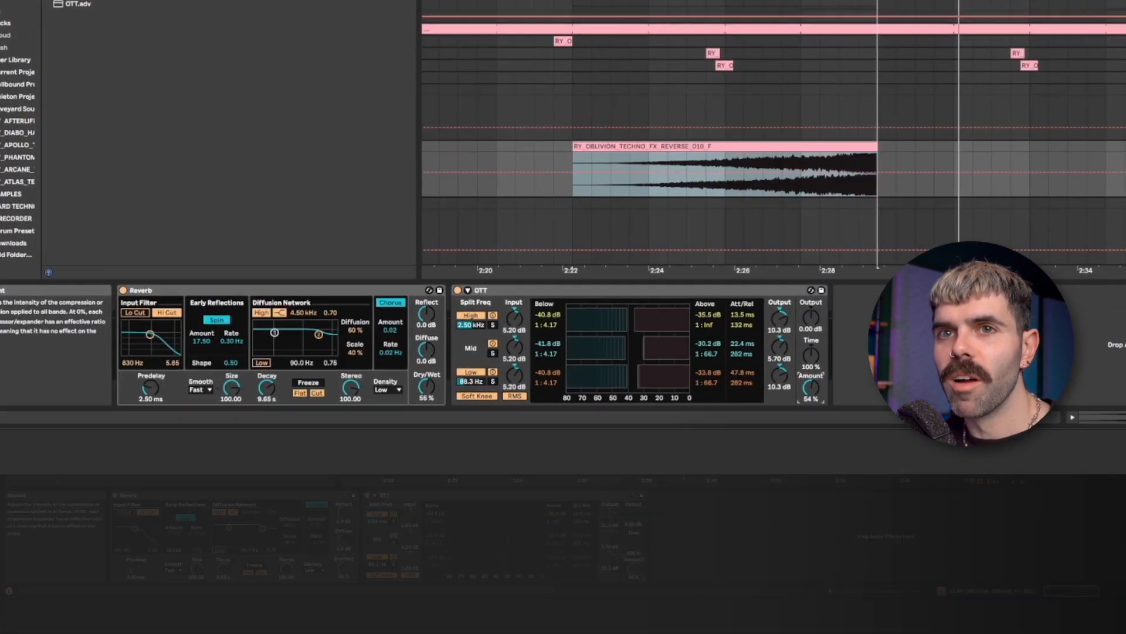
key("space")
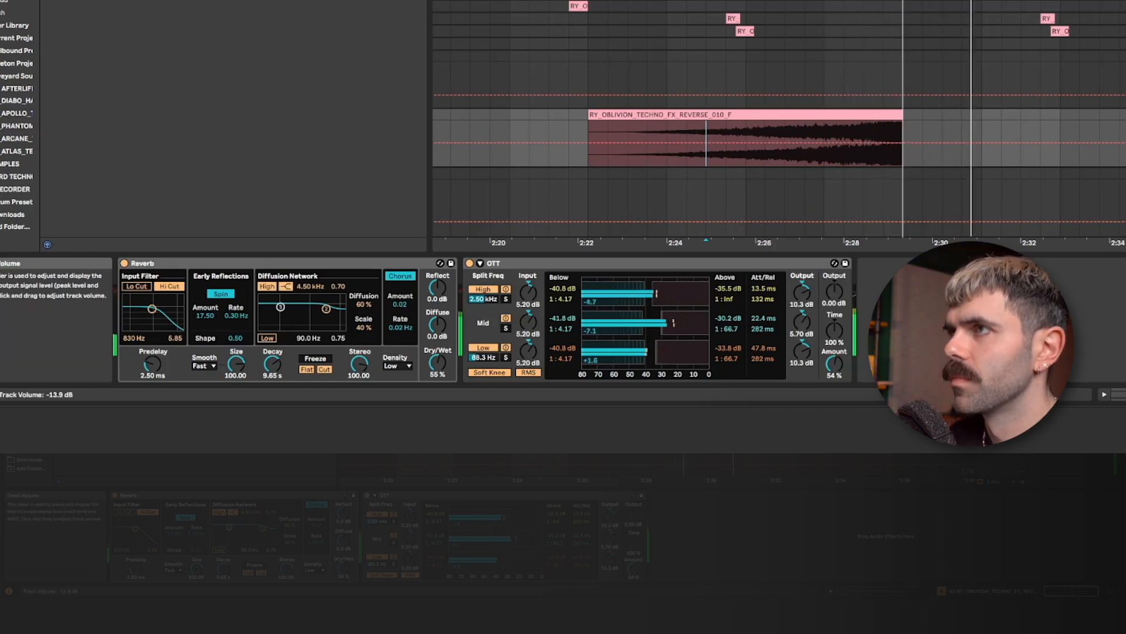
Step: Duplicate the 16-bar section of the reverse track from bar 77 to bar 93 into the following 16 bars
left_click_drag(920, 2, 874, 0)
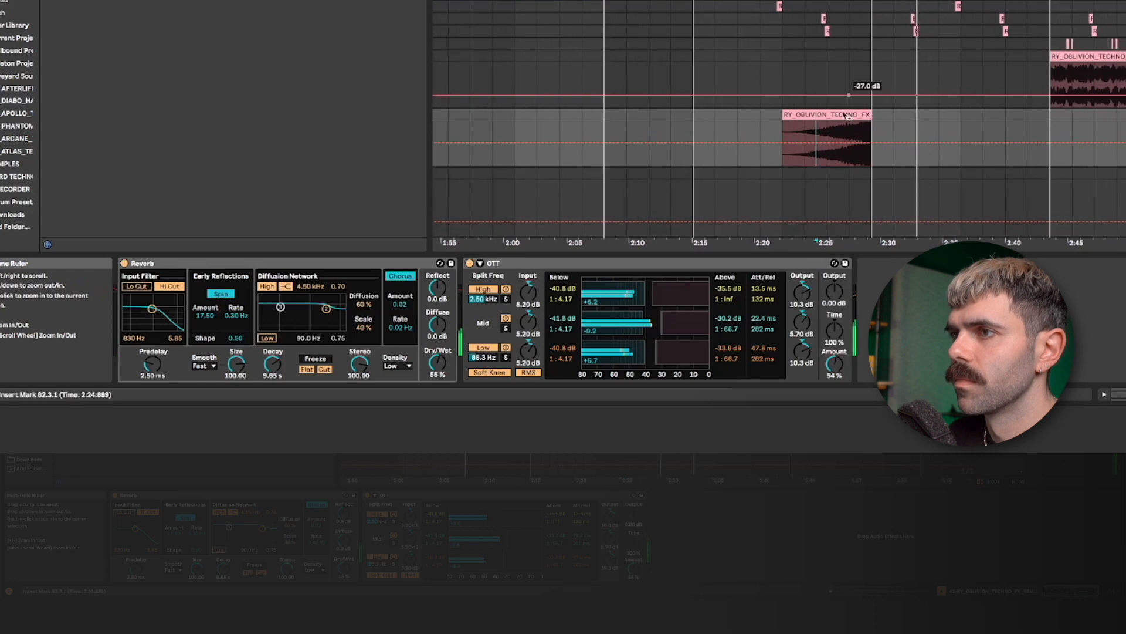
left_click_drag(874, 126, 1054, 115)
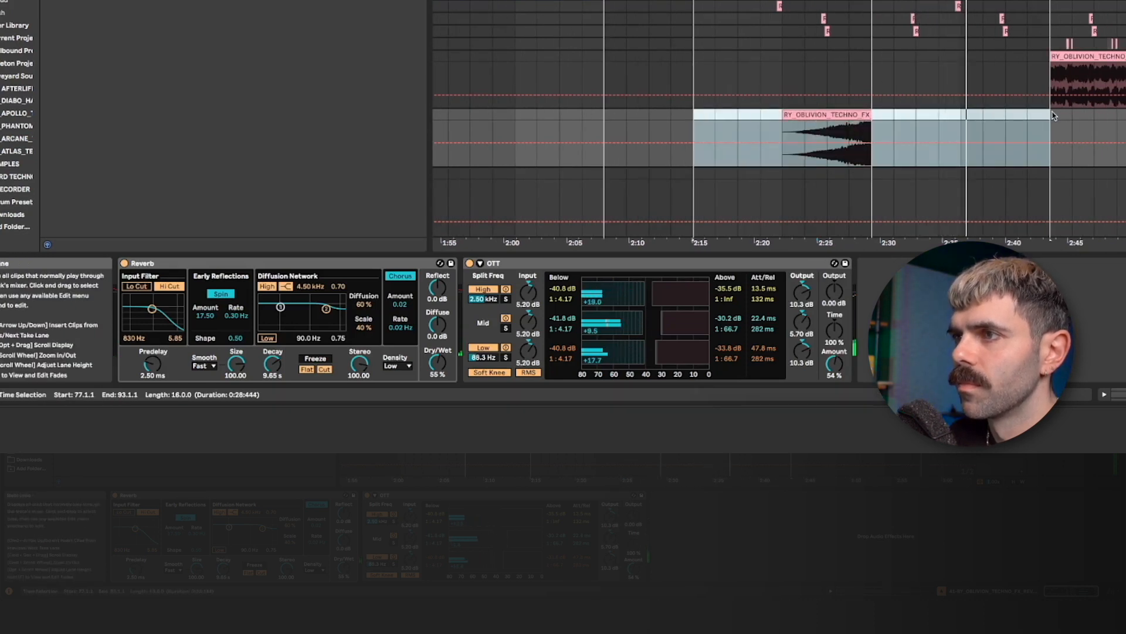
scroll(1043, 121, "down", 2)
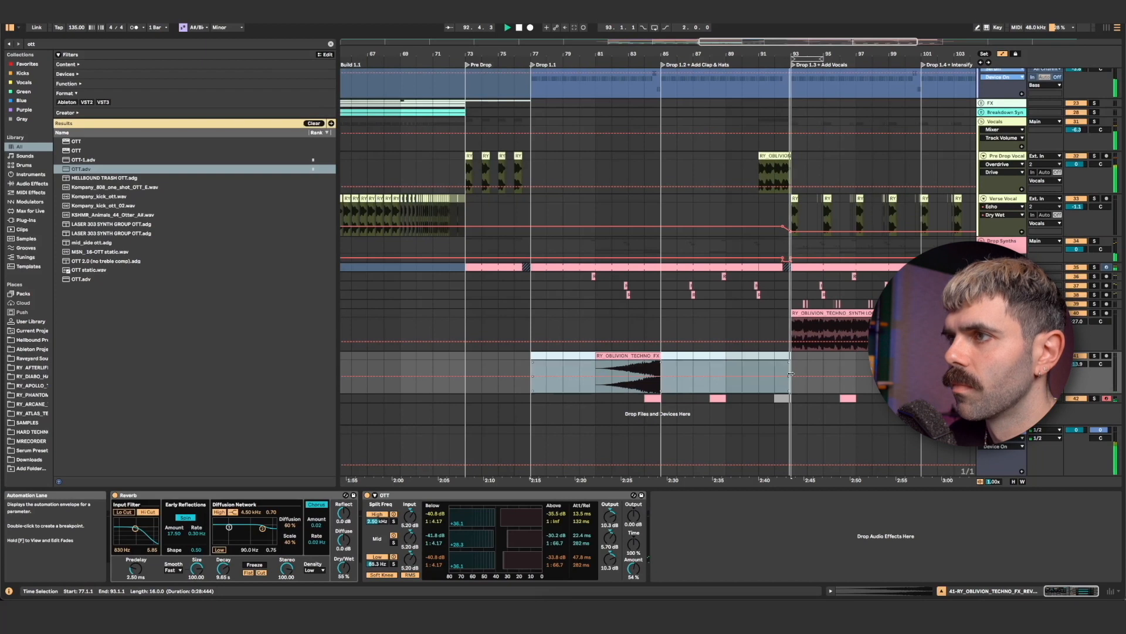
left_click_drag(790, 374, 528, 356)
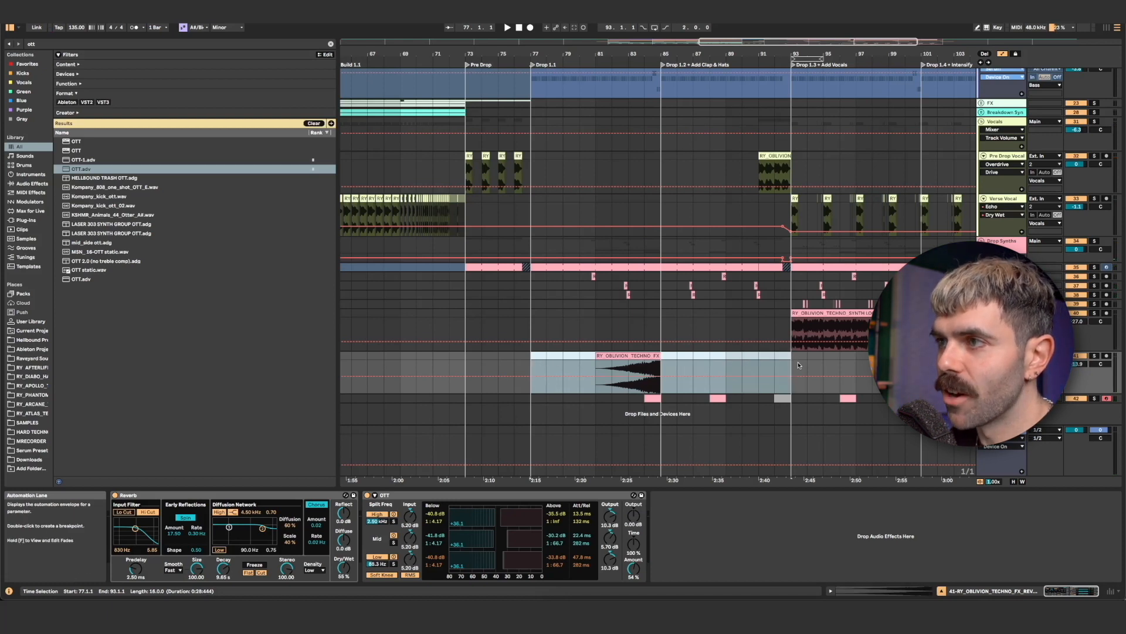
key("super+d")
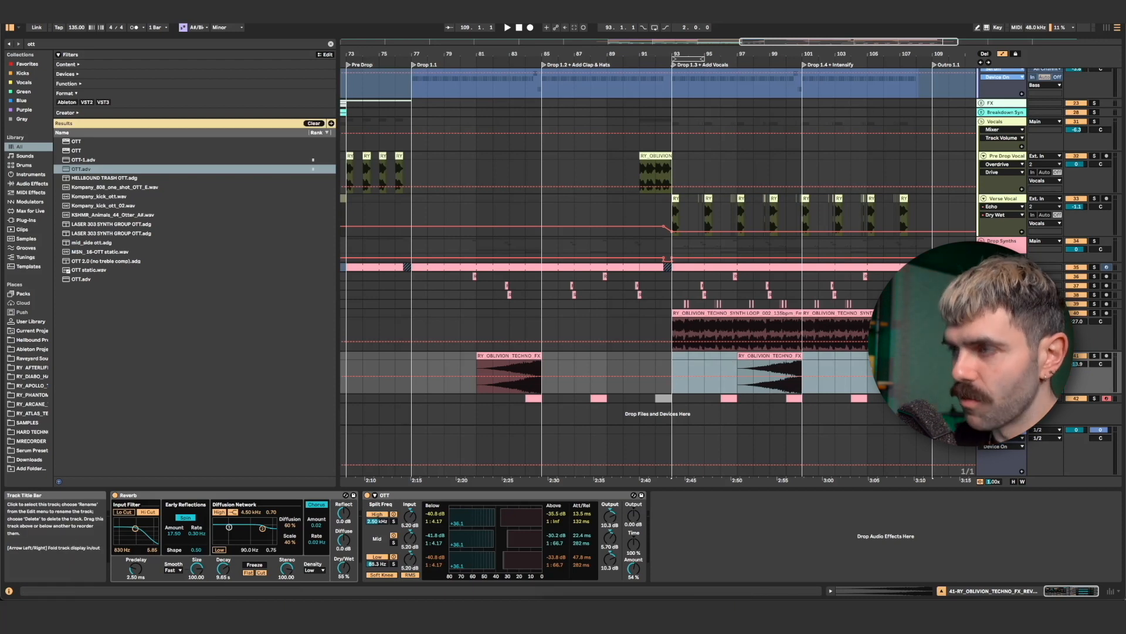
Step: Insert a new audio track below the reverse track and search the RY_AFTERLIFE sample folder for "bass"
key("super+t")
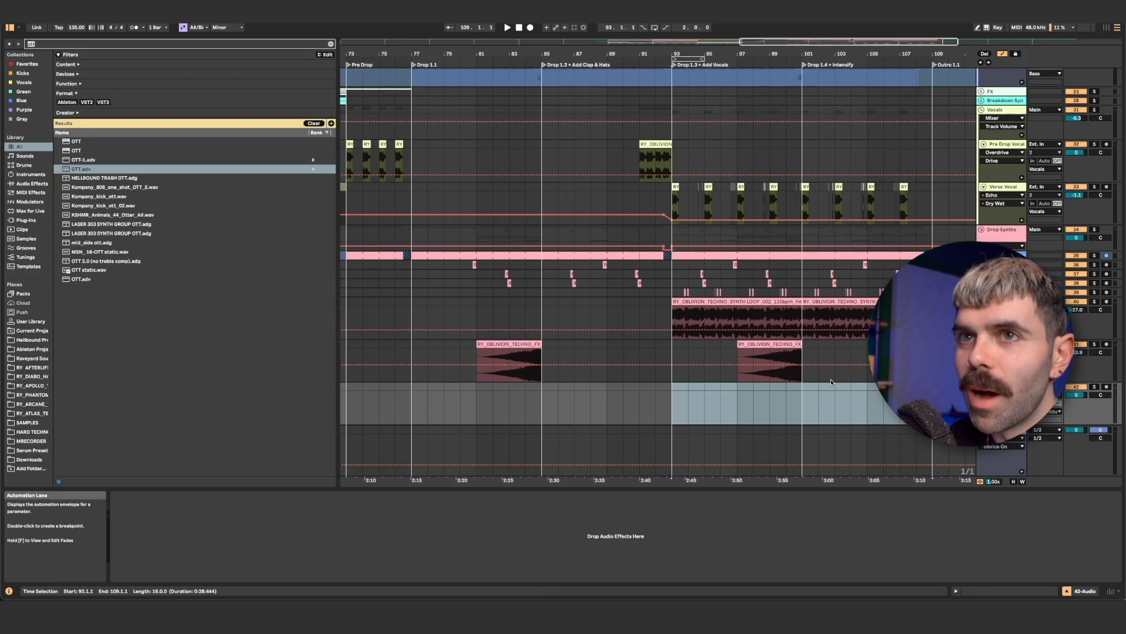
type("bass")
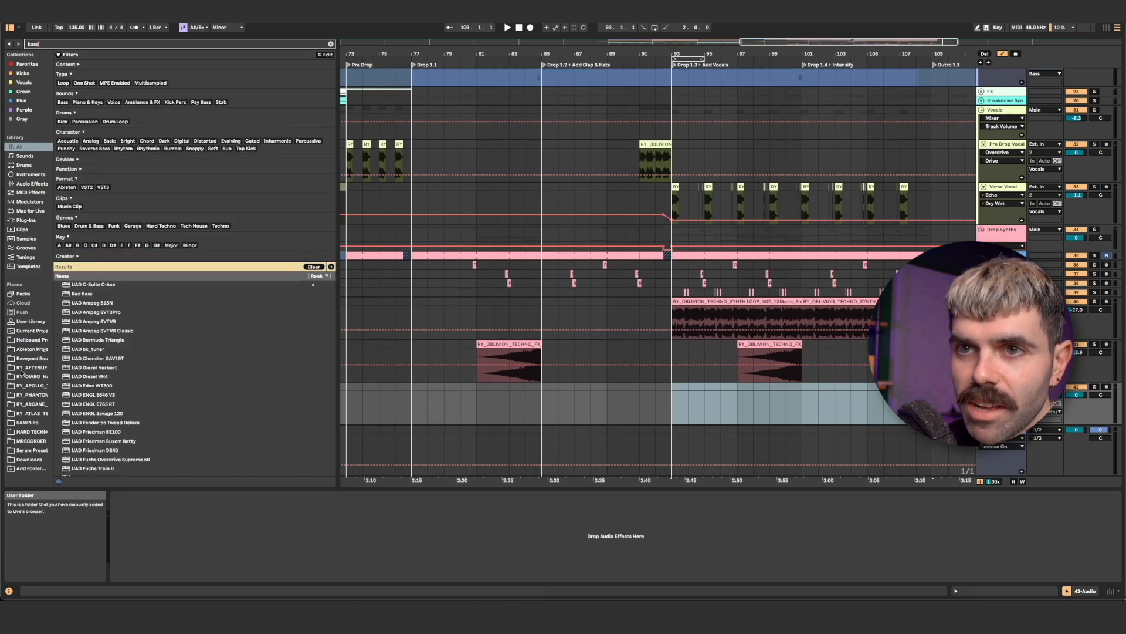
left_click(32, 368)
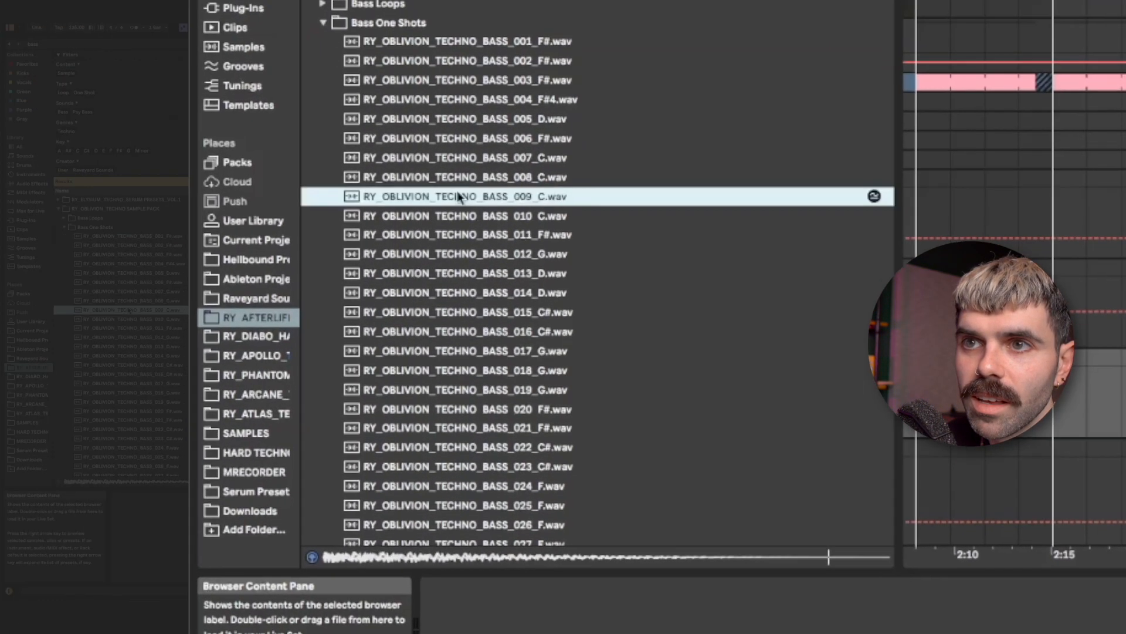
Step: Audition the bass one-shots and place RY_OBLIVION_TECHNO_BASS_019_G.wav on the new track at bar 77, the start of Drop 1.1
left_click(515, 312)
left_click(539, 351)
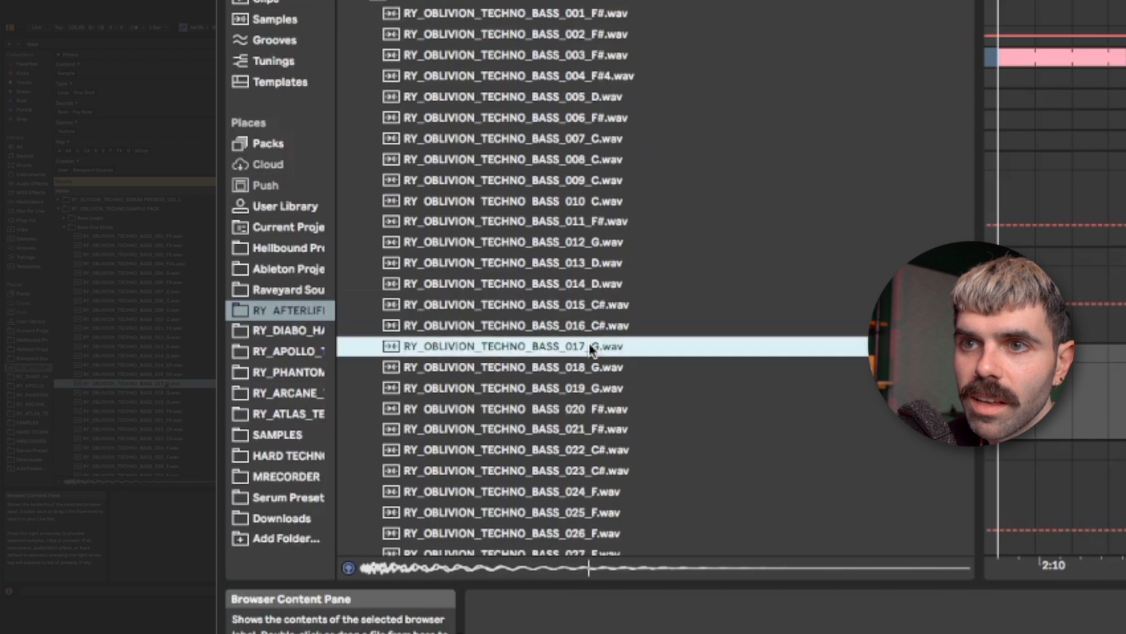
left_click(531, 406)
left_click(582, 390)
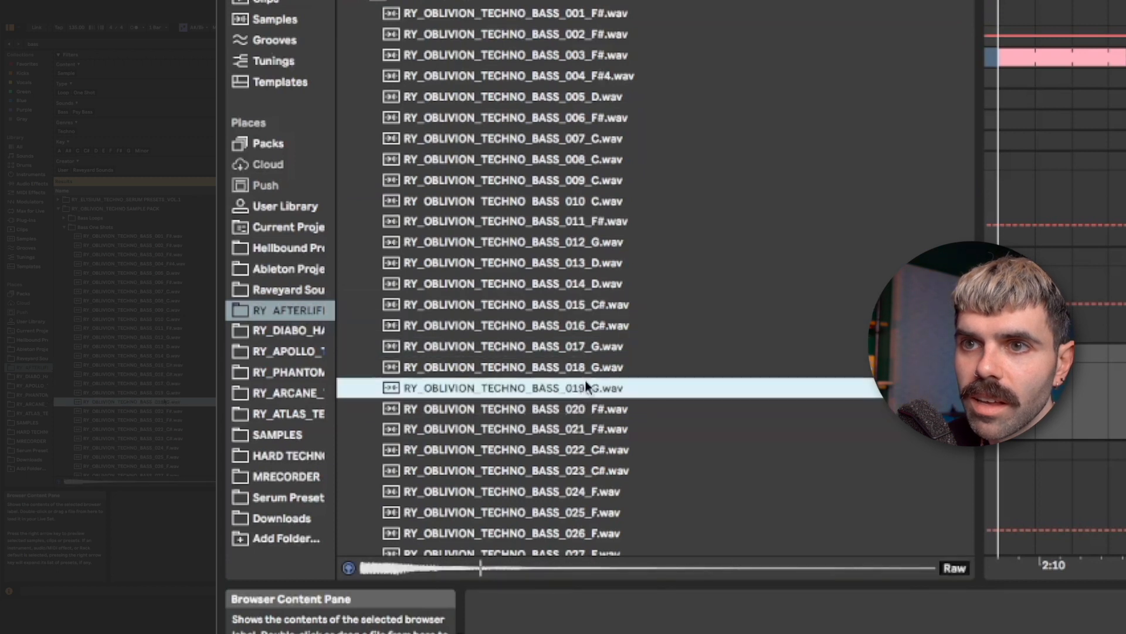
left_click(588, 374)
left_click(589, 389)
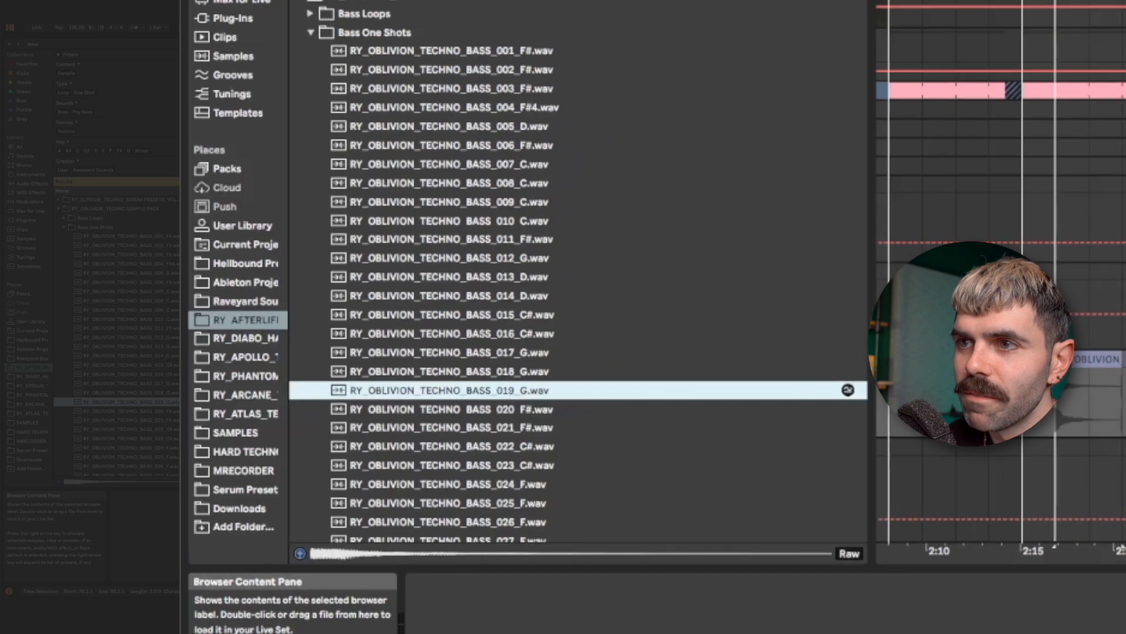
left_click_drag(1065, 375, 1074, 359)
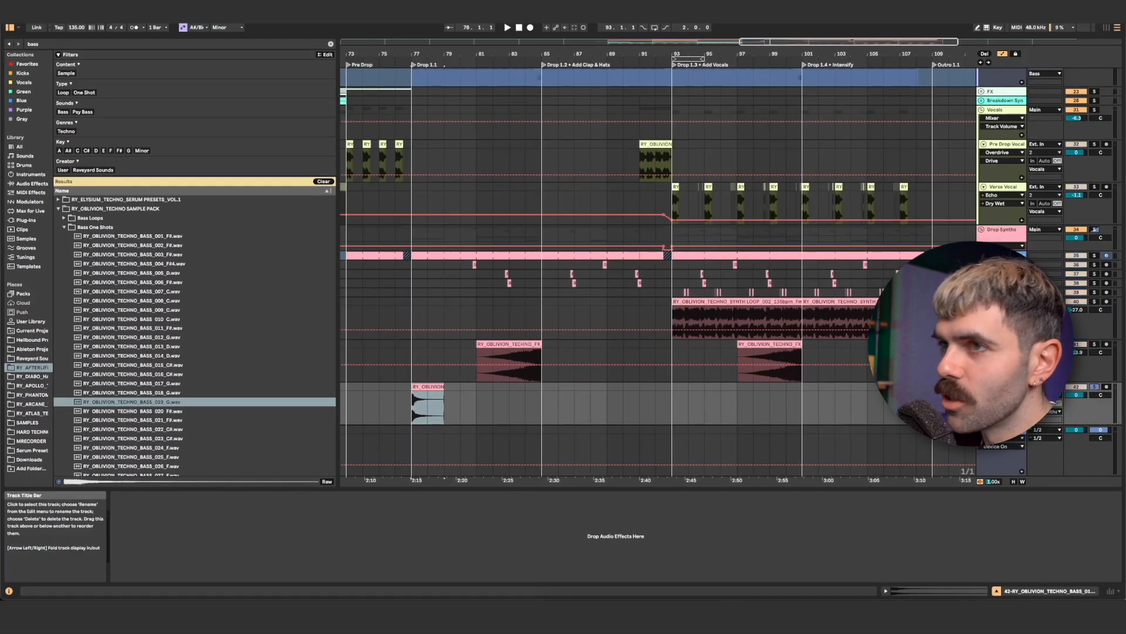
Step: Play the bass one-shot from bar 77, turn off its Warp, and transpose it up 3 semitones
left_click_drag(413, 55, 414, 135)
key("space")
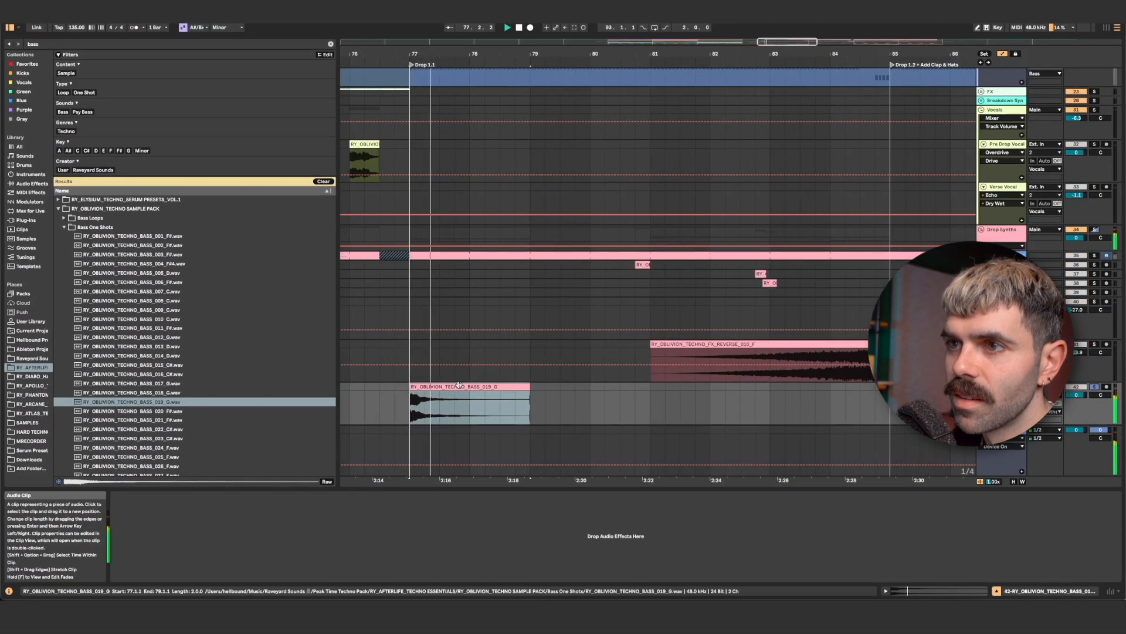
double_click(459, 385)
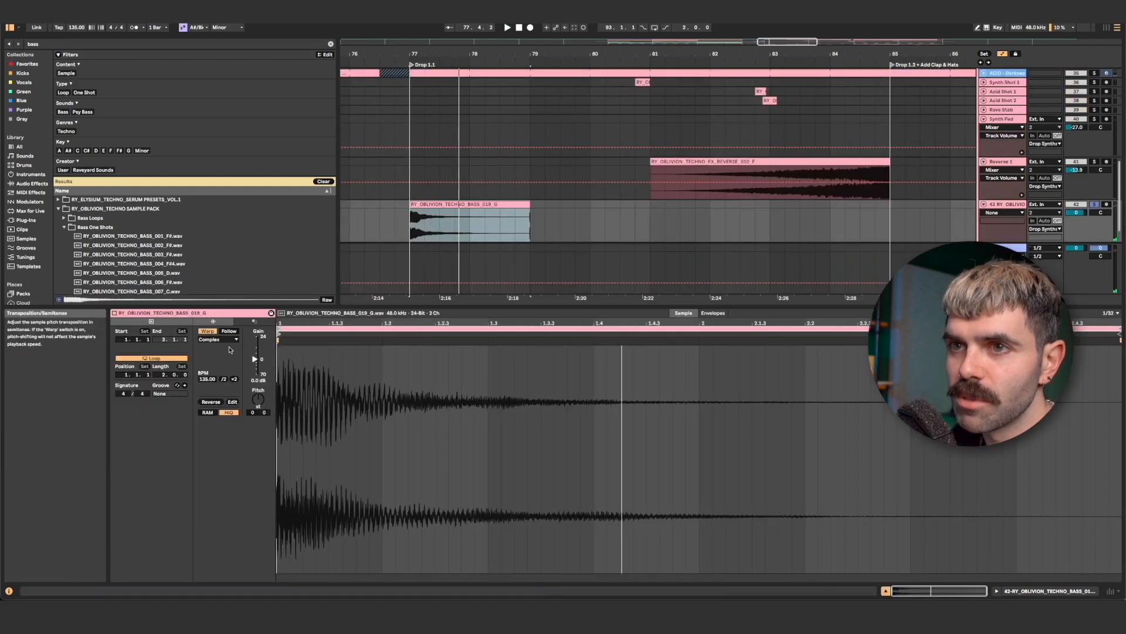
left_click(208, 331)
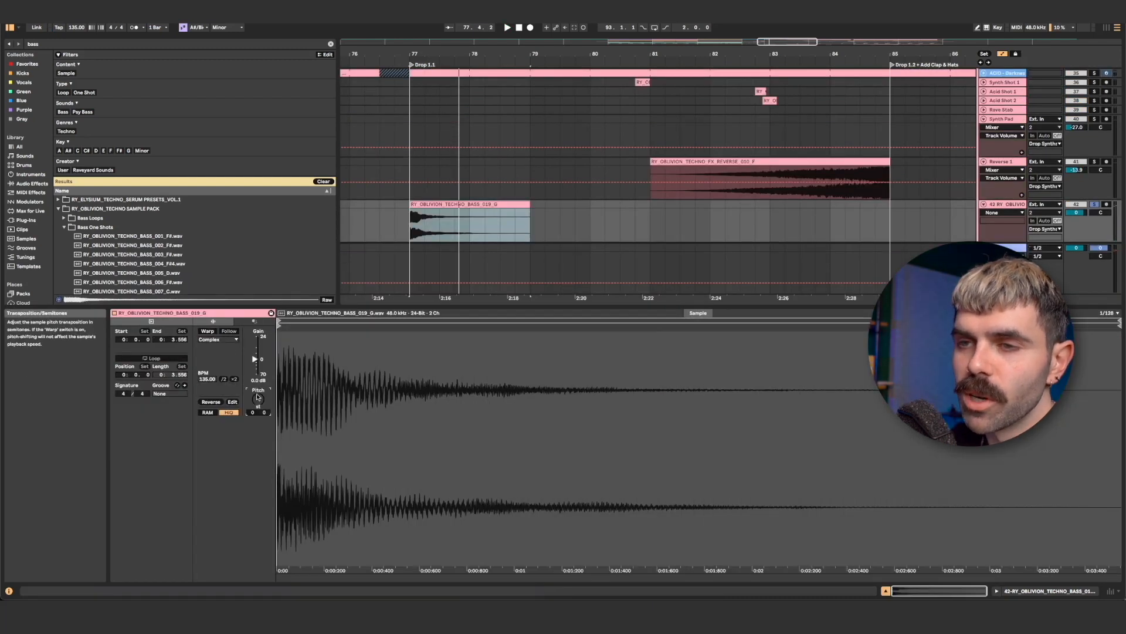
key("Up")
key("Up")
key("Up")
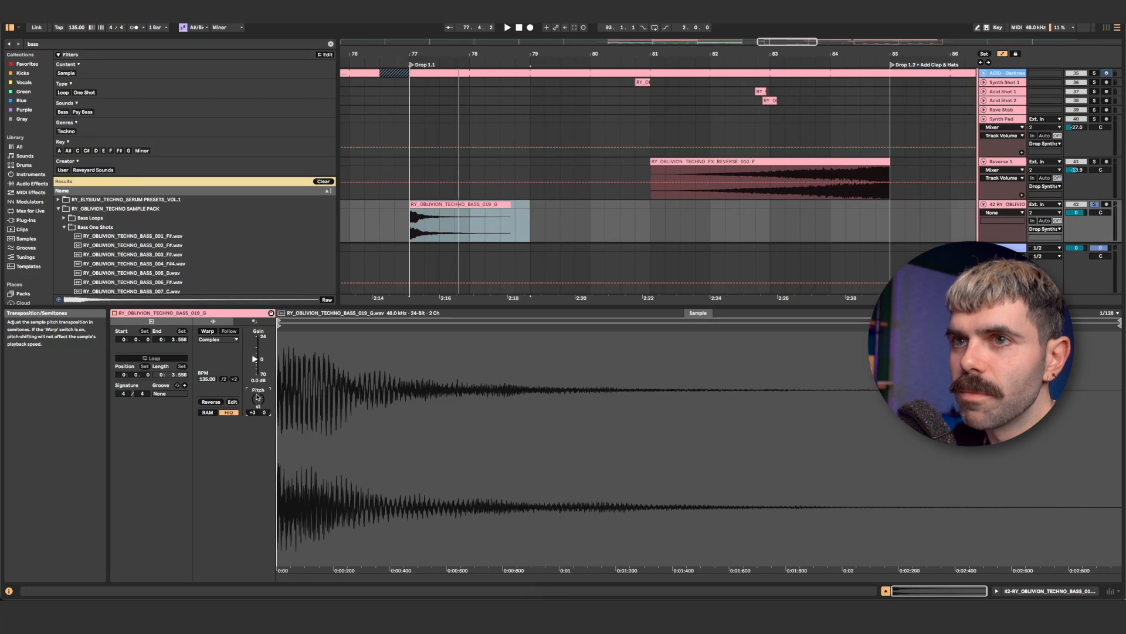
Step: Add Reverb with a longer decay time to the bass one-shot track and apply Freeze and Flatten Track
key("shift+Tab")
key("space")
key("super+f")
type("reverb")
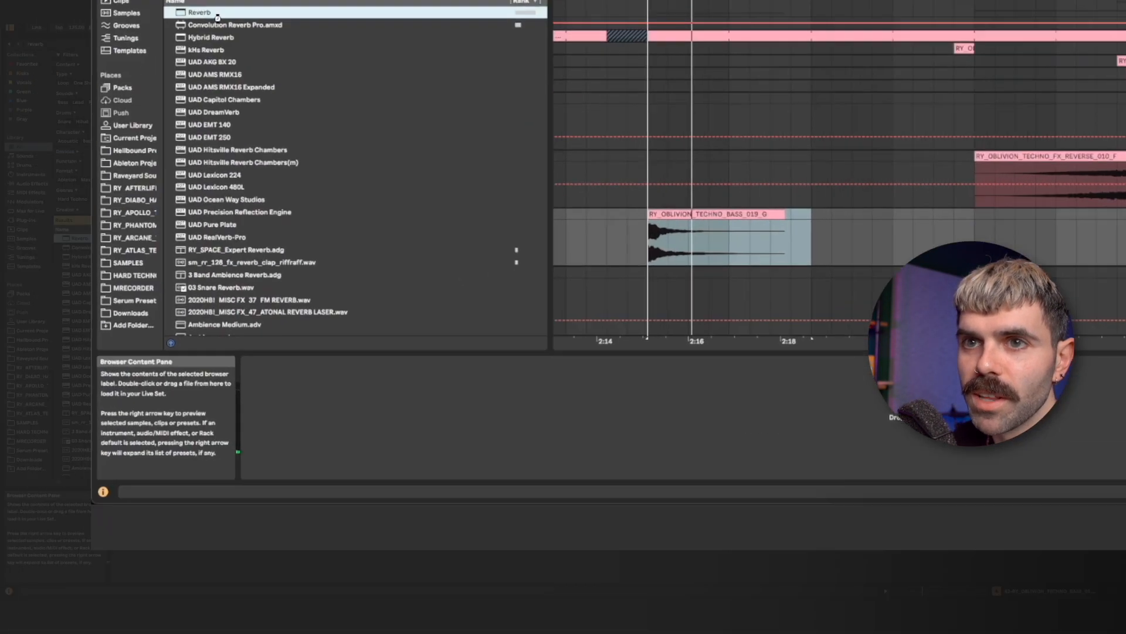
double_click(80, 238)
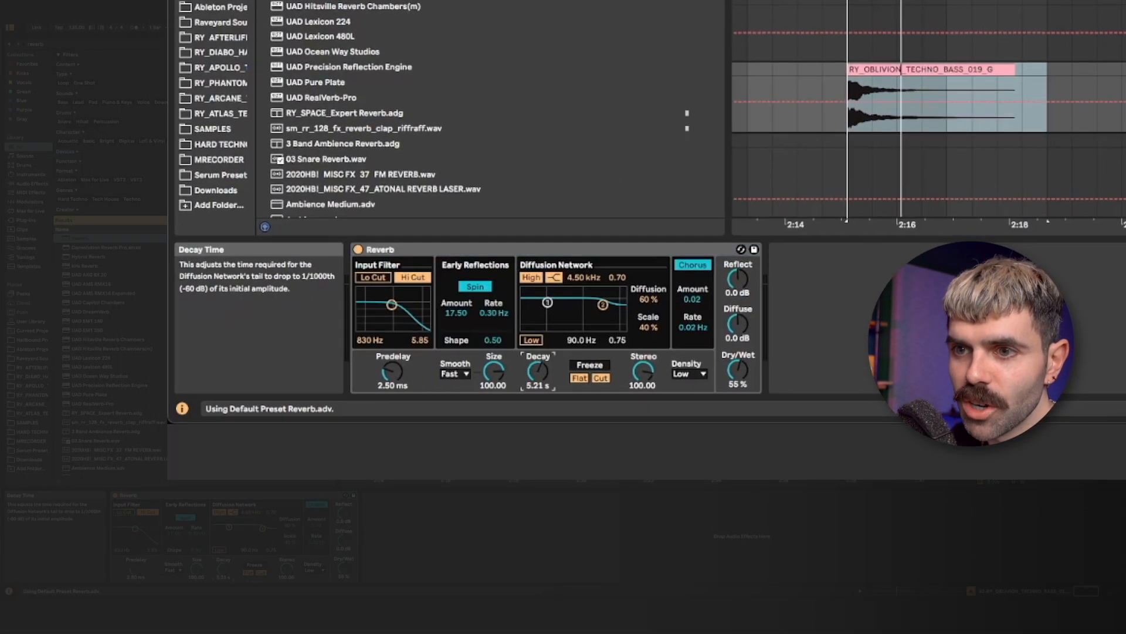
key("space")
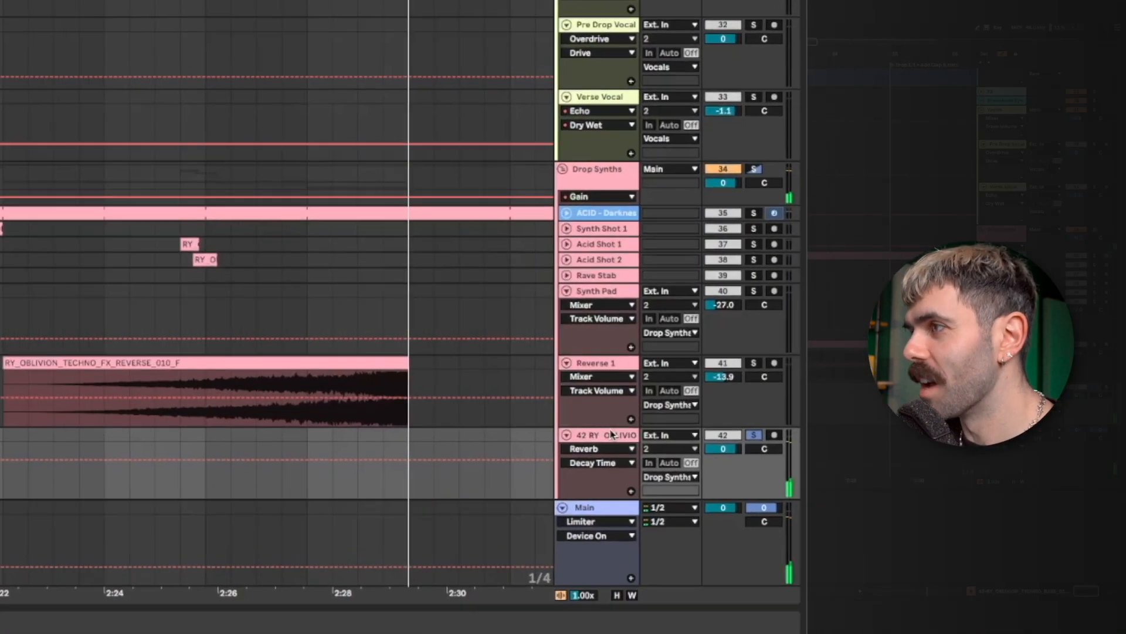
right_click(612, 434)
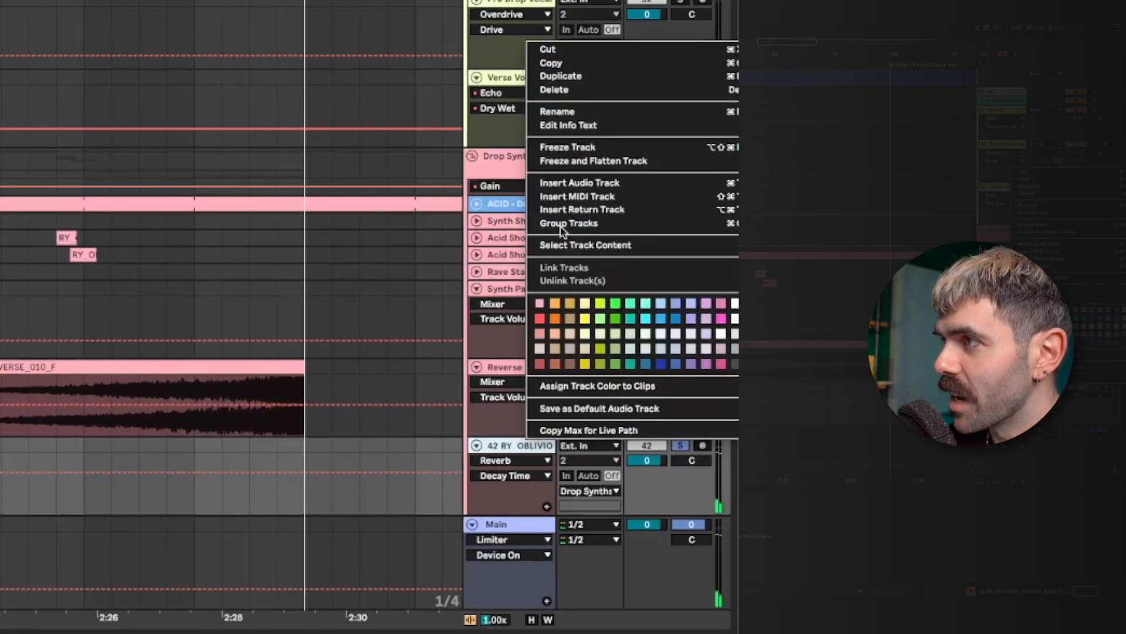
left_click(587, 161)
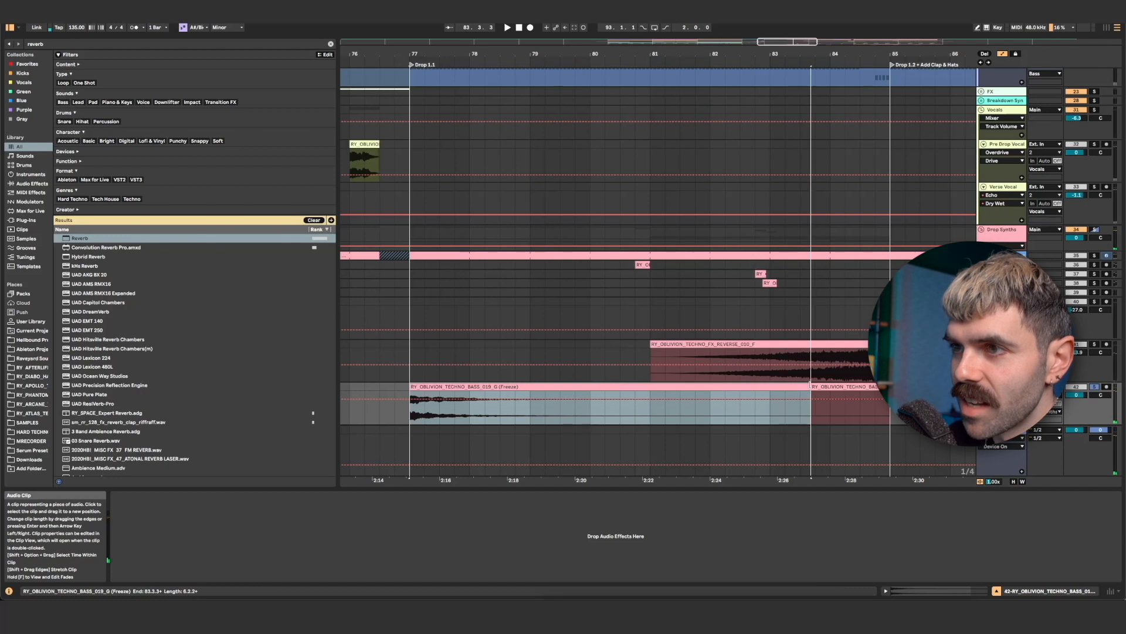
Step: Reverse the flattened bass one-shot clip and trim its end to 83.3.3
double_click(690, 386)
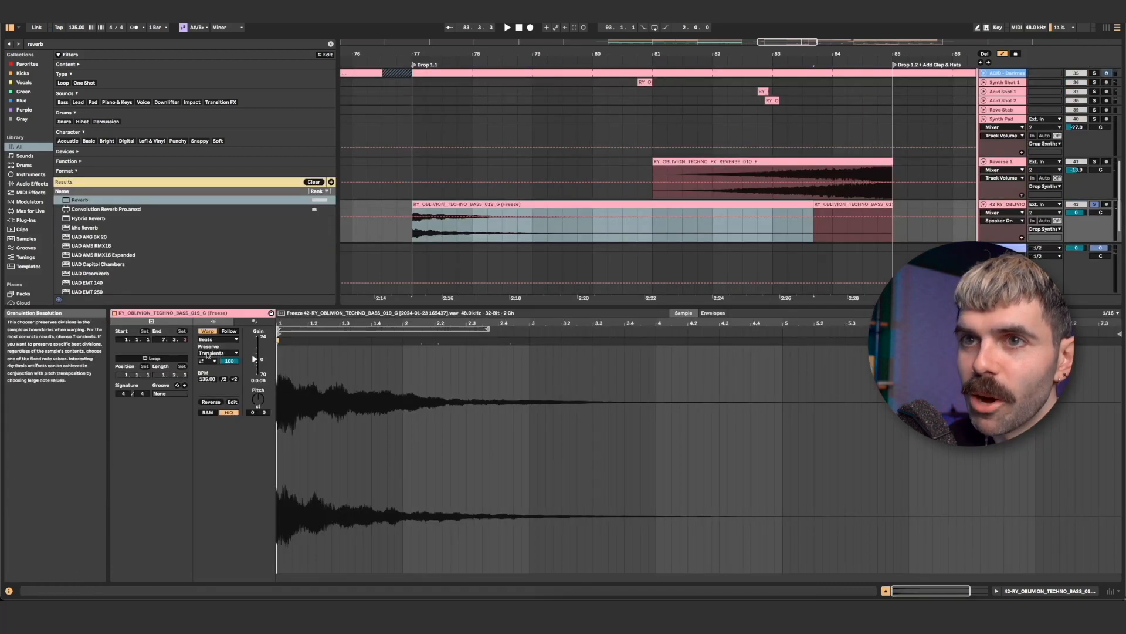
left_click(212, 402)
key("shift+Tab")
scroll(815, 427, "up", 8)
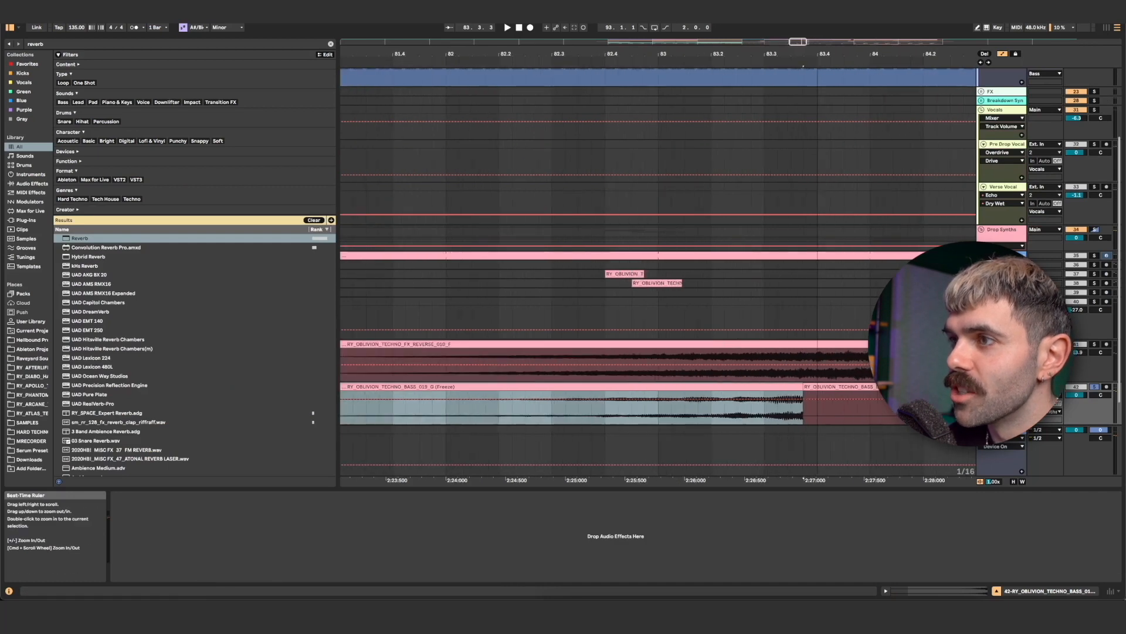
left_click_drag(797, 387, 785, 390)
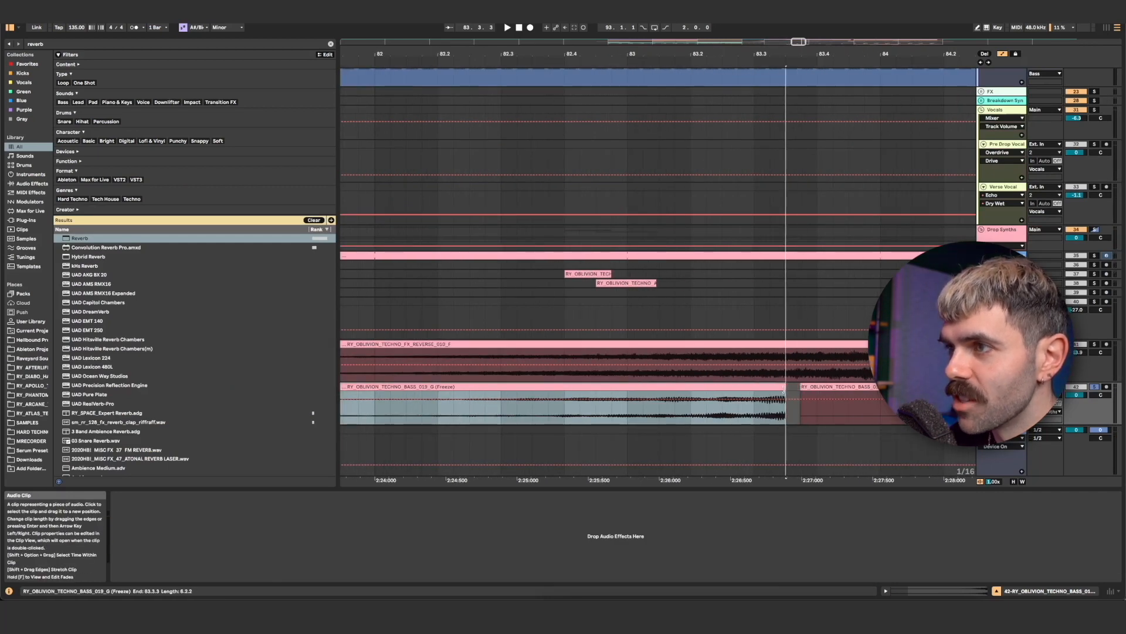
scroll(755, 389, "down", 10)
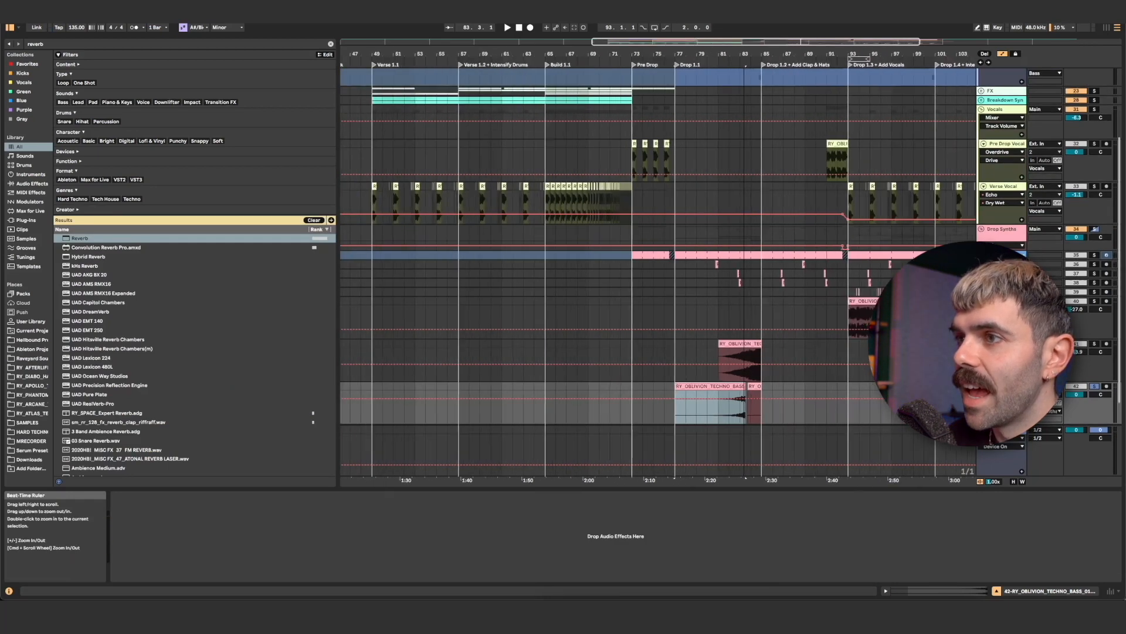
Step: Turn off automation mode, give the reversed bass clip a long fade-in, and move it to end at the gap before Drop 1.3
key("a")
left_click_drag(602, 391, 896, 392)
scroll(891, 392, "right", 4)
left_click_drag(744, 386, 767, 386)
scroll(850, 386, "up", 6)
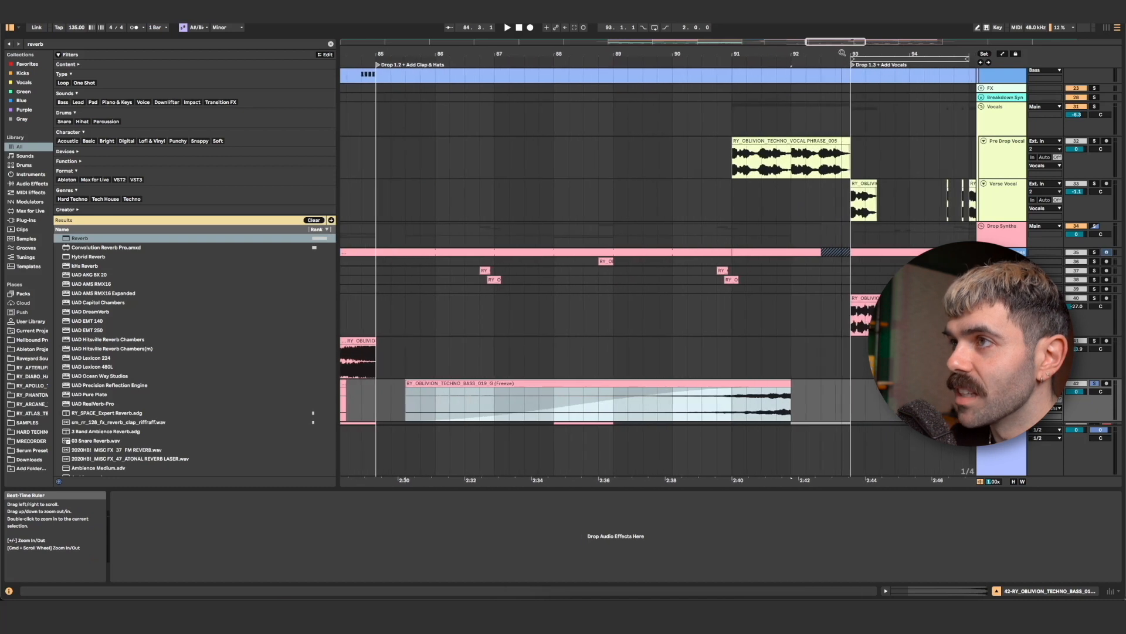
left_click_drag(780, 385, 810, 386)
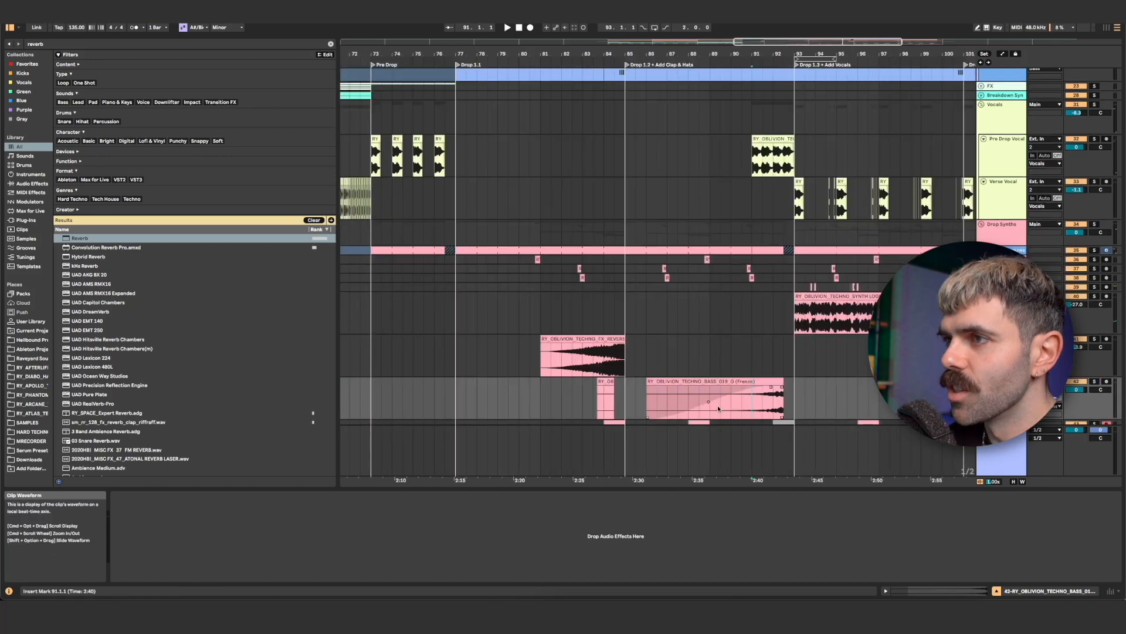
Step: Play the run-up to Drop 1.3 to compare the mix with and without the reverse FX
left_click(711, 403)
key("space")
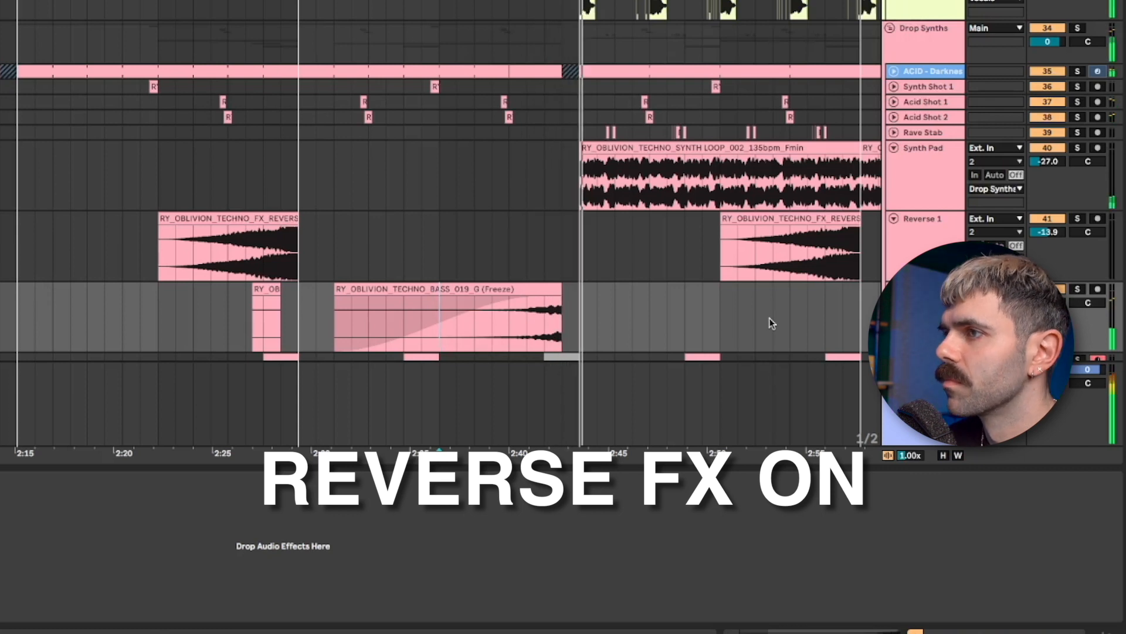
left_click(550, 293)
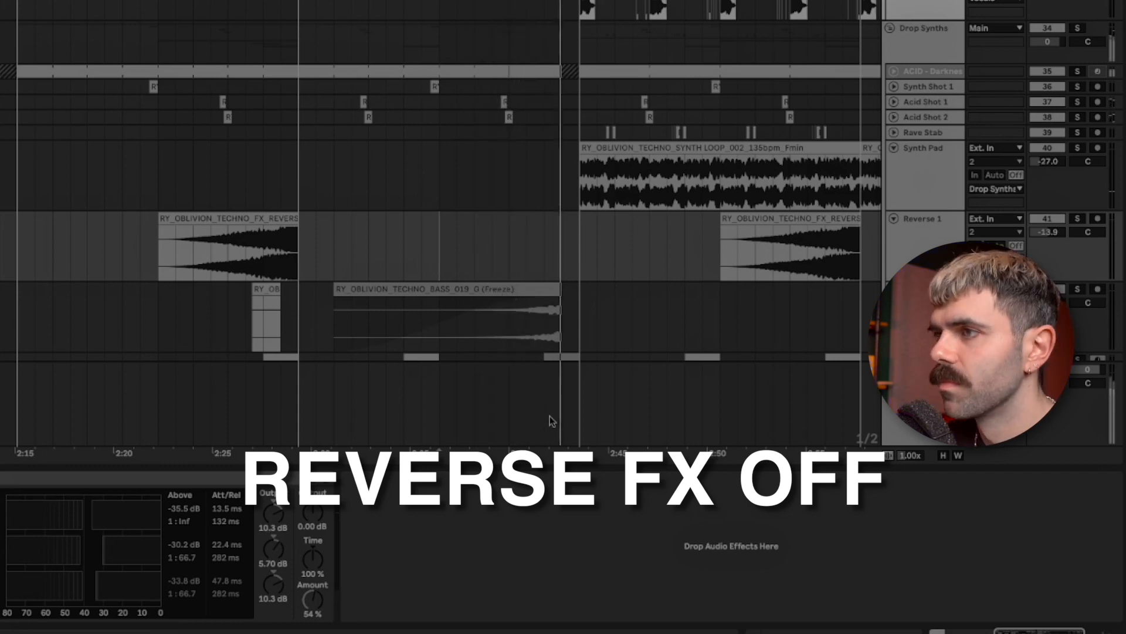
left_click(542, 292)
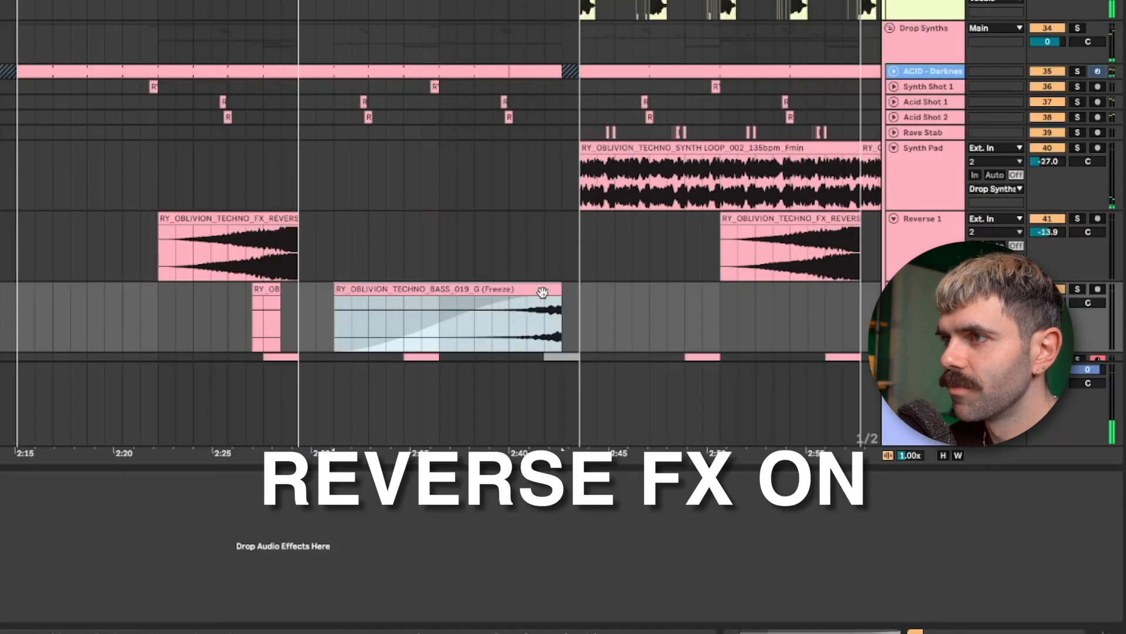
left_click(439, 246)
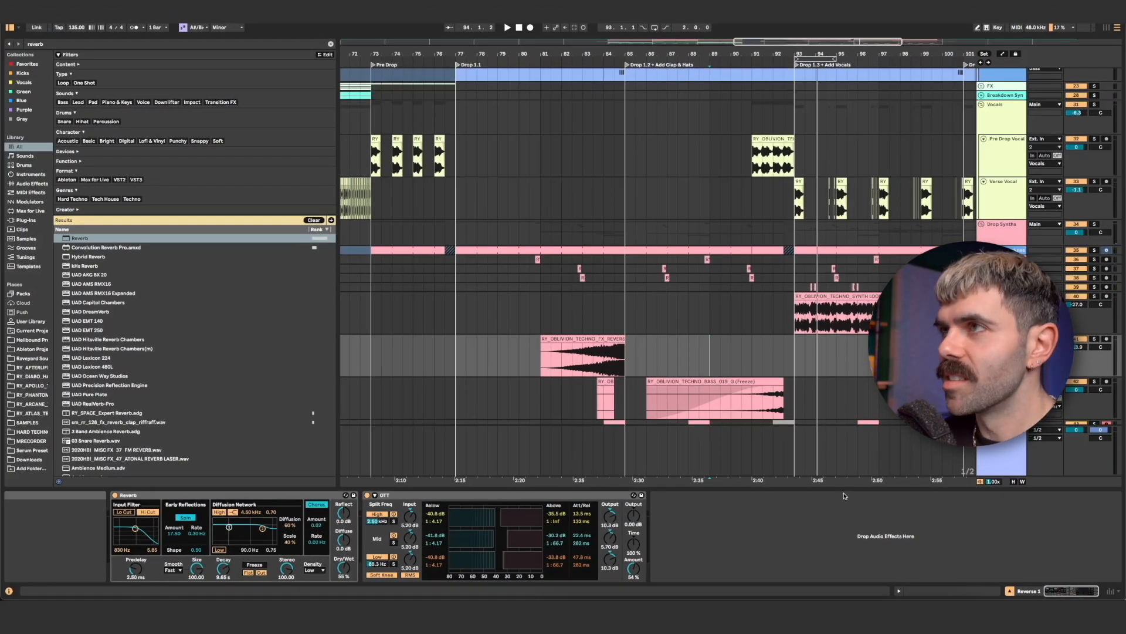
Step: Duplicate the section from bar 78 to bar 93 on the reversed bass track to bar 93
left_click_drag(789, 51, 775, 34)
left_click_drag(778, 405, 582, 409)
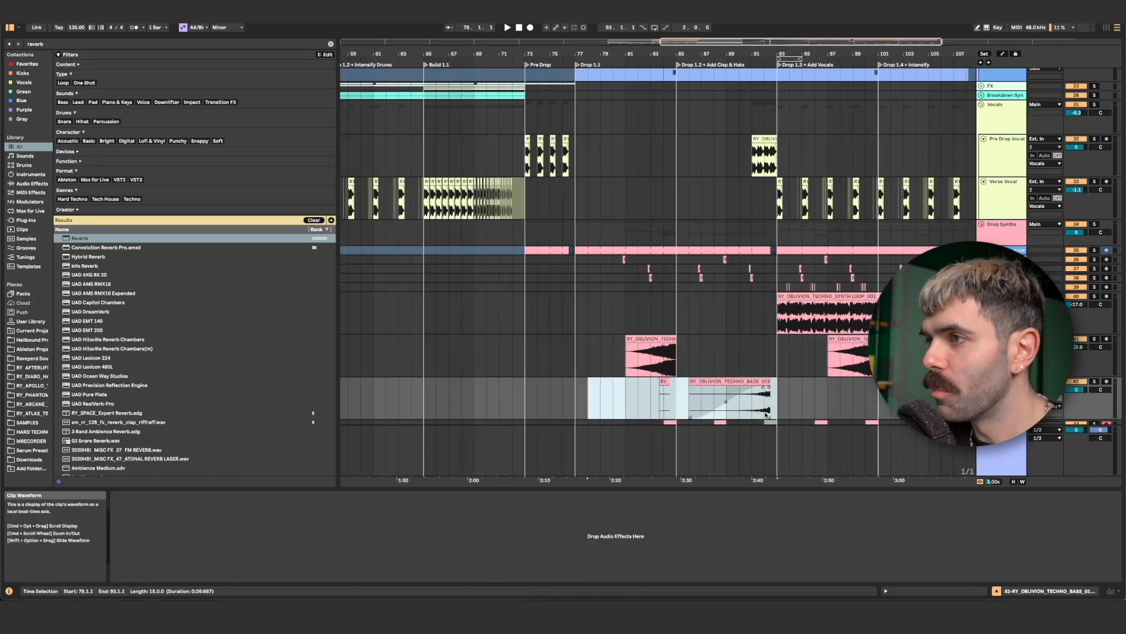
key("super+d")
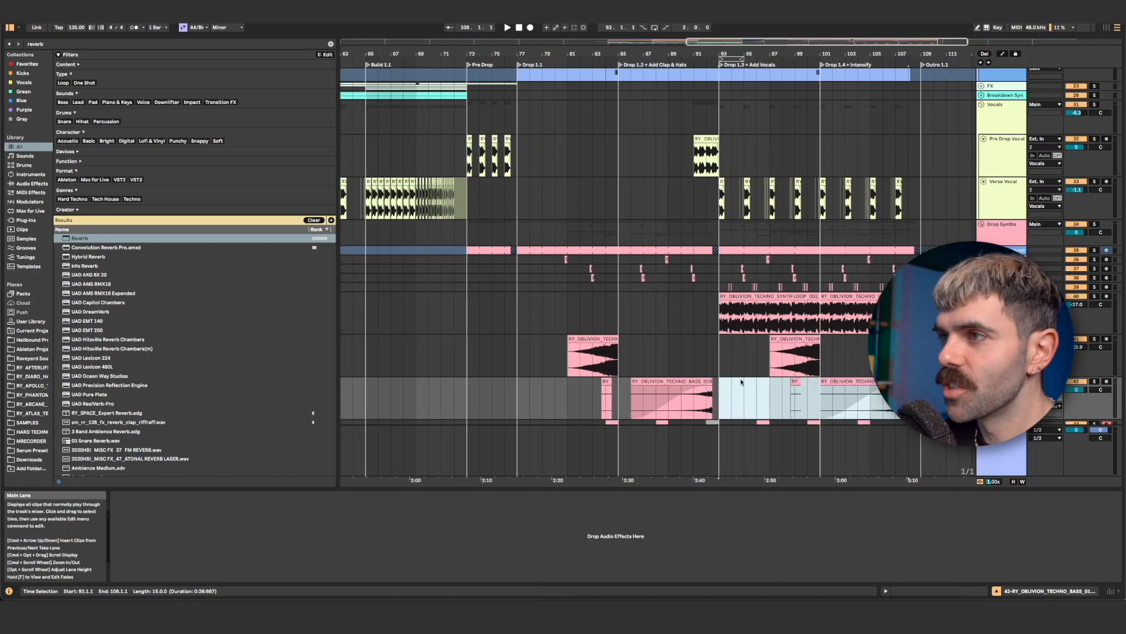
Step: Unfold all tracks and unfreeze the ACID - Darkness track to access its Compressor
key("alt+u")
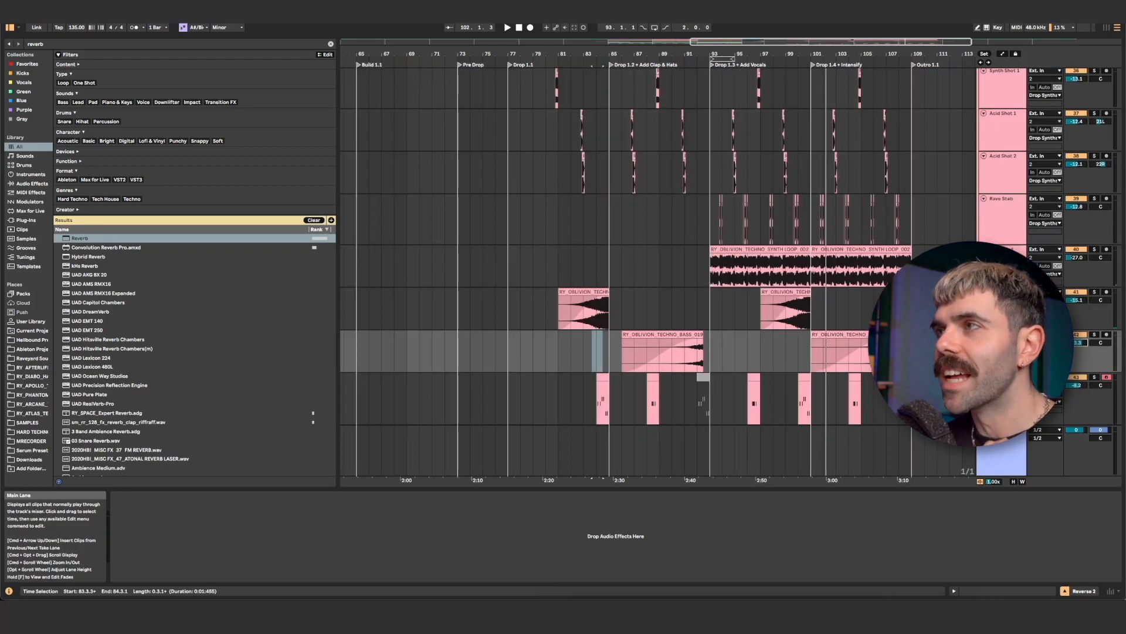
scroll(991, 200, "up", 5)
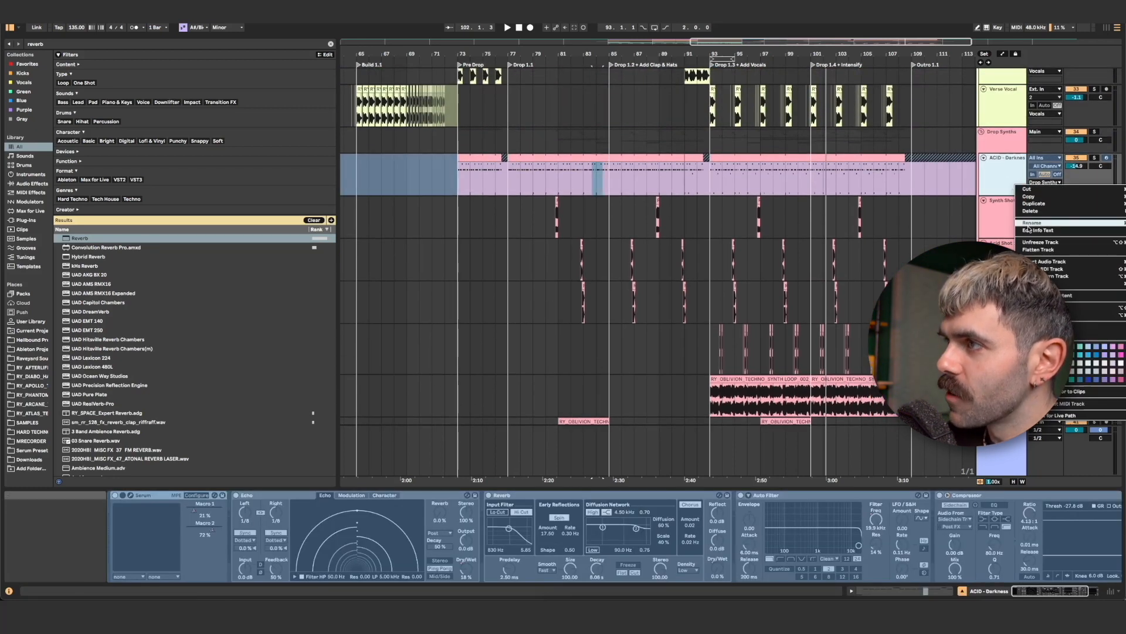
left_click(1030, 241)
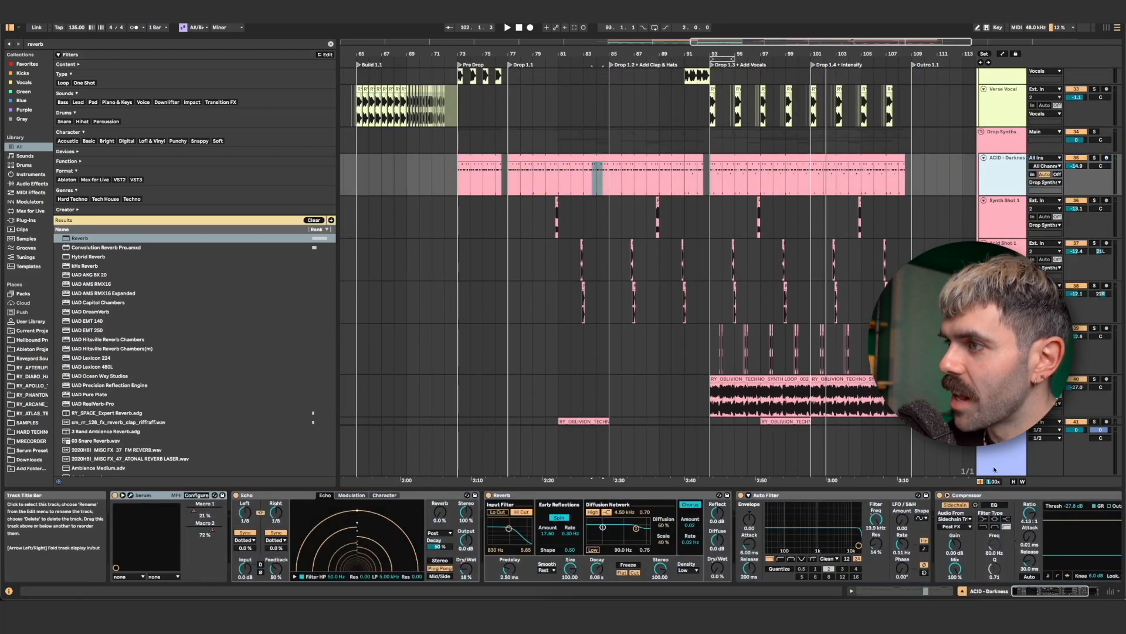
left_click(981, 497)
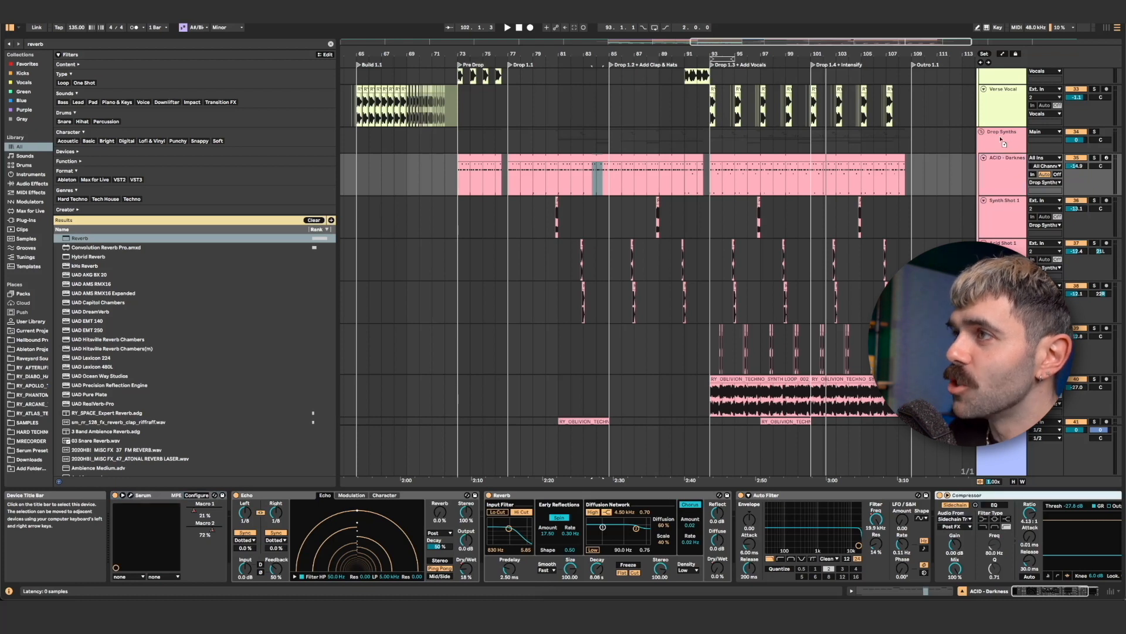
Step: Lower the ratio of the sidechain Compressor on the ACID - Darkness track to about 1.8:1 while the drop plays
left_click(588, 292)
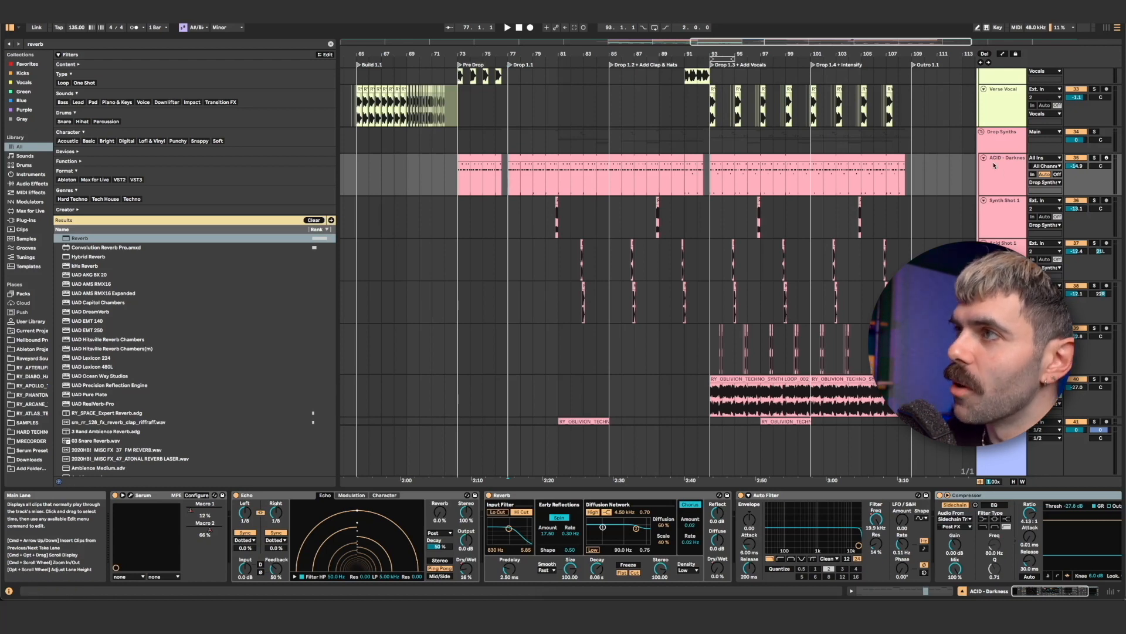
scroll(1026, 515, "right", 2)
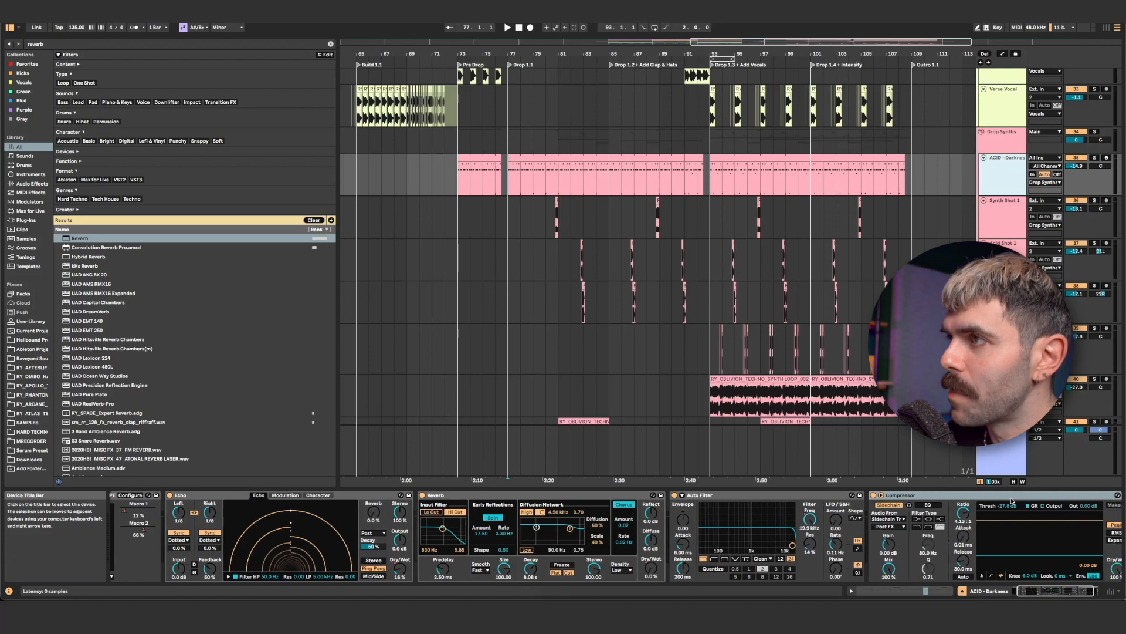
left_click(999, 148)
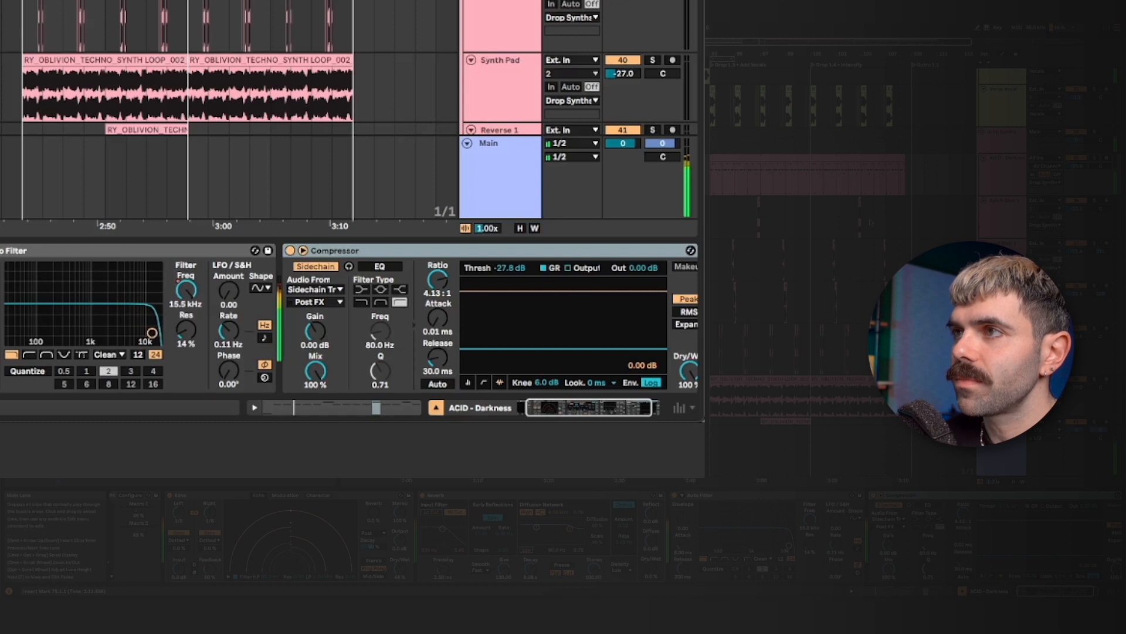
scroll(871, 222, "down", 3)
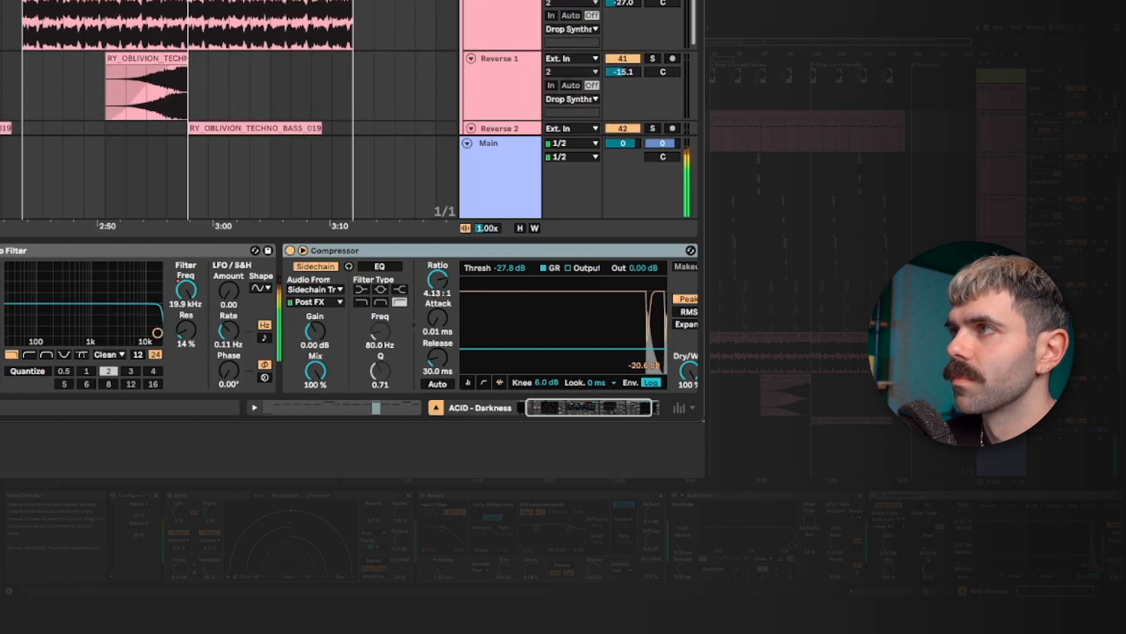
mouse_move(451, 286)
left_mouse_down()
mouse_move(451, 305)
mouse_move(437, 289)
left_mouse_up()
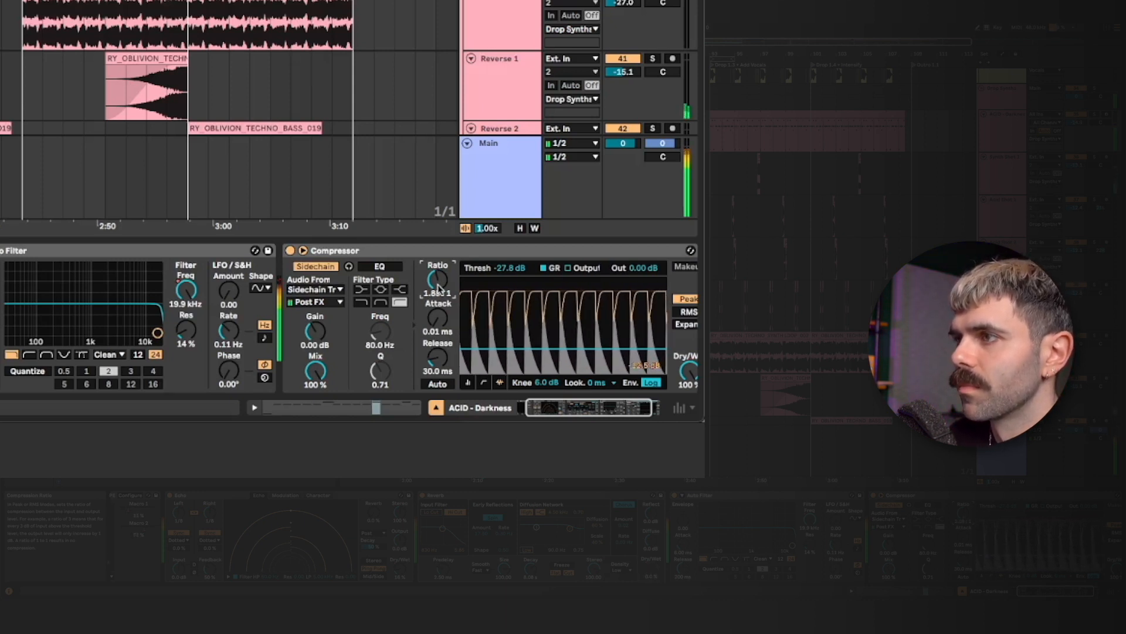
left_click_drag(437, 287, 436, 288)
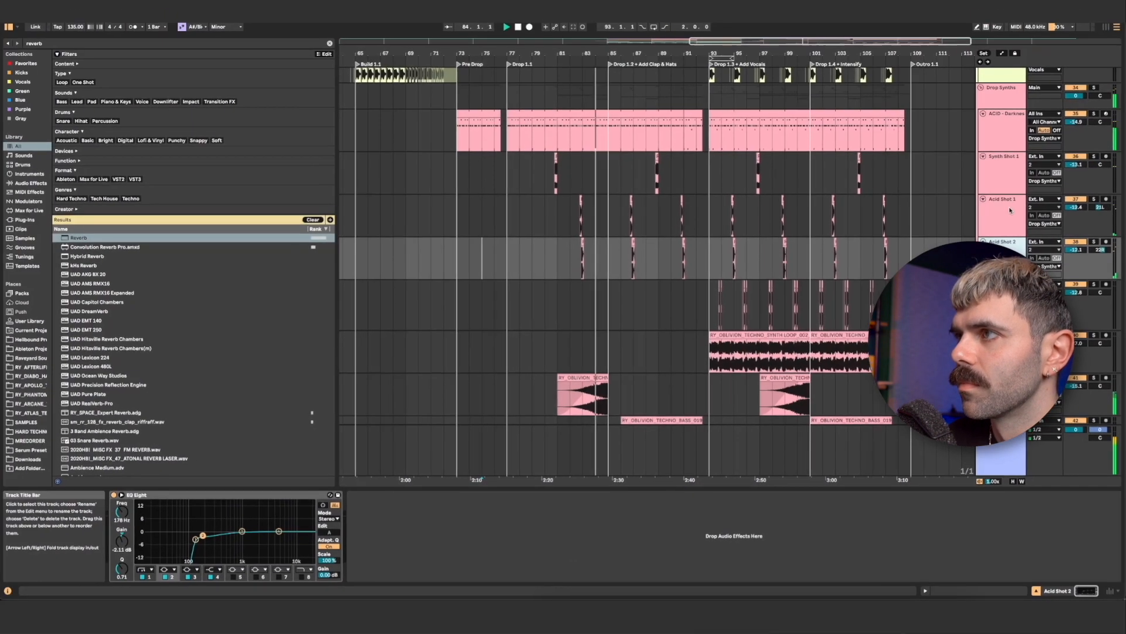
Step: Set Acid Shot 1 to -11.5 dB panned 26L, Acid Shot 2 to -11.2 dB panned 26R, and Rave Stab to -12.7 dB
left_click_drag(1076, 251, 1077, 247)
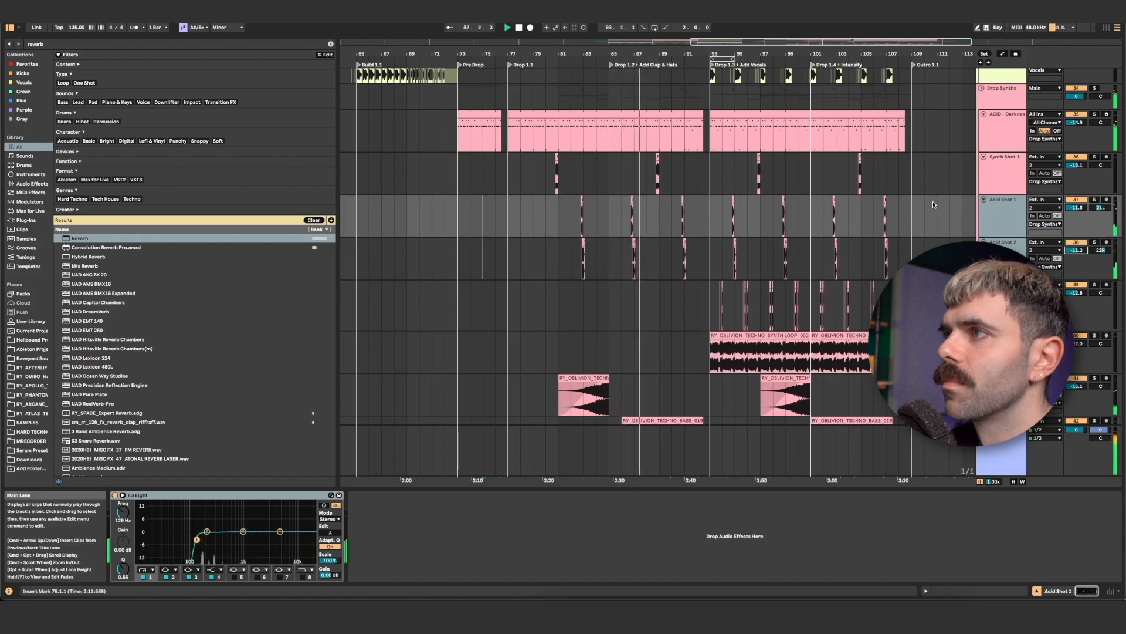
left_click(949, 216)
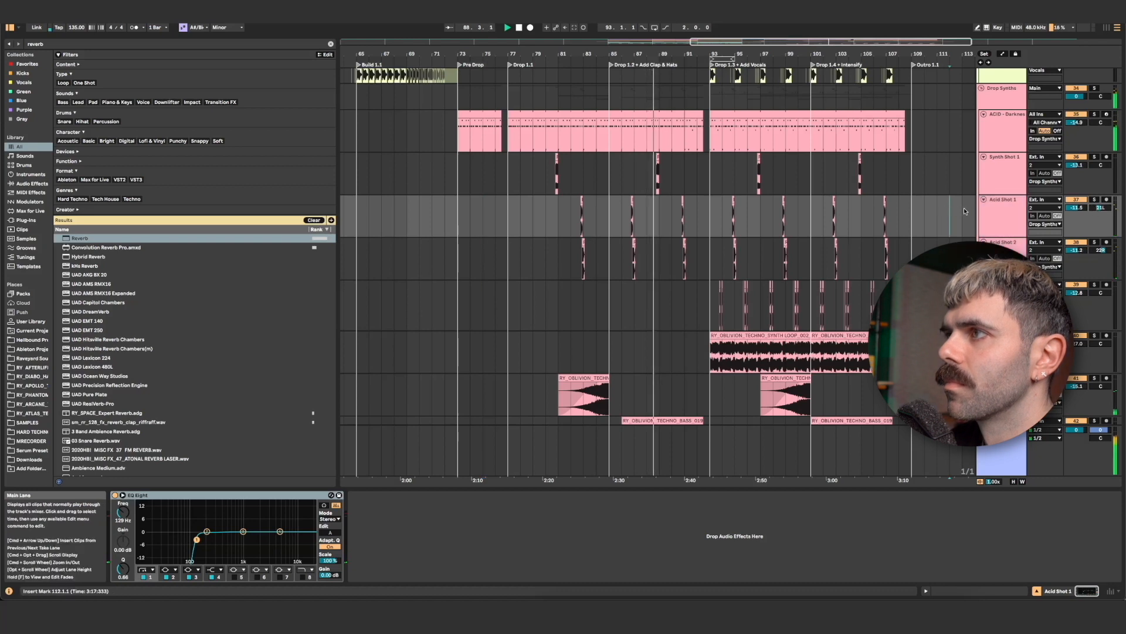
left_click_drag(1100, 208, 1085, 209)
left_click_drag(1085, 250, 1084, 247)
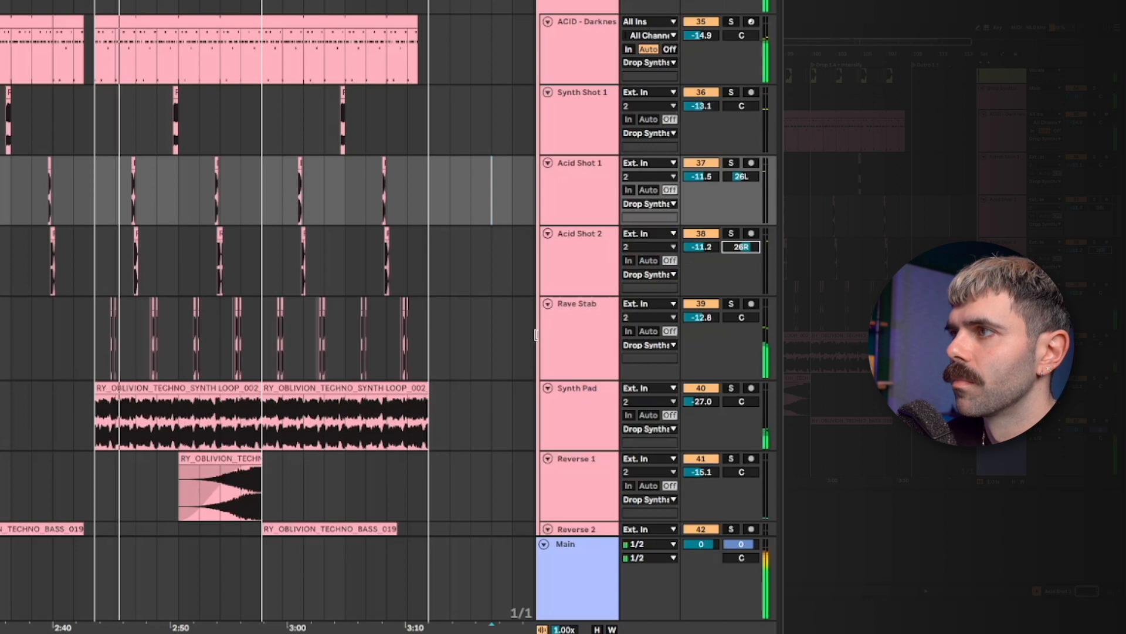
left_click(696, 319)
left_click(696, 319)
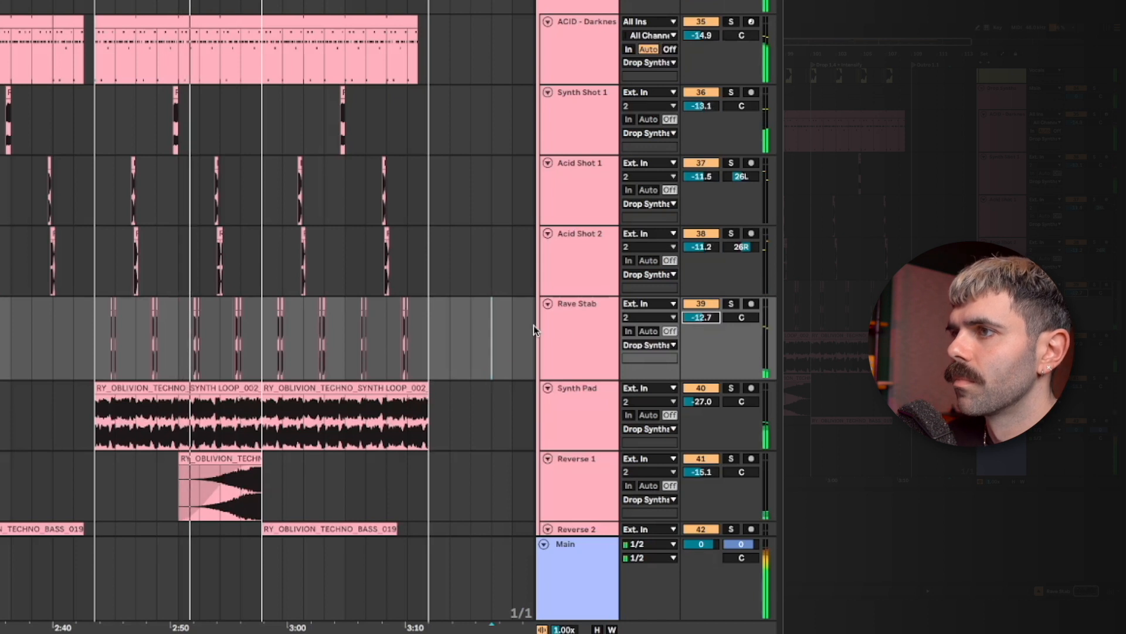
Step: Deactivate the Stab - Culpa clip at bar 96, and switch the clips at bars 88 and 104 off and back on
scroll(457, 324, "down", 3)
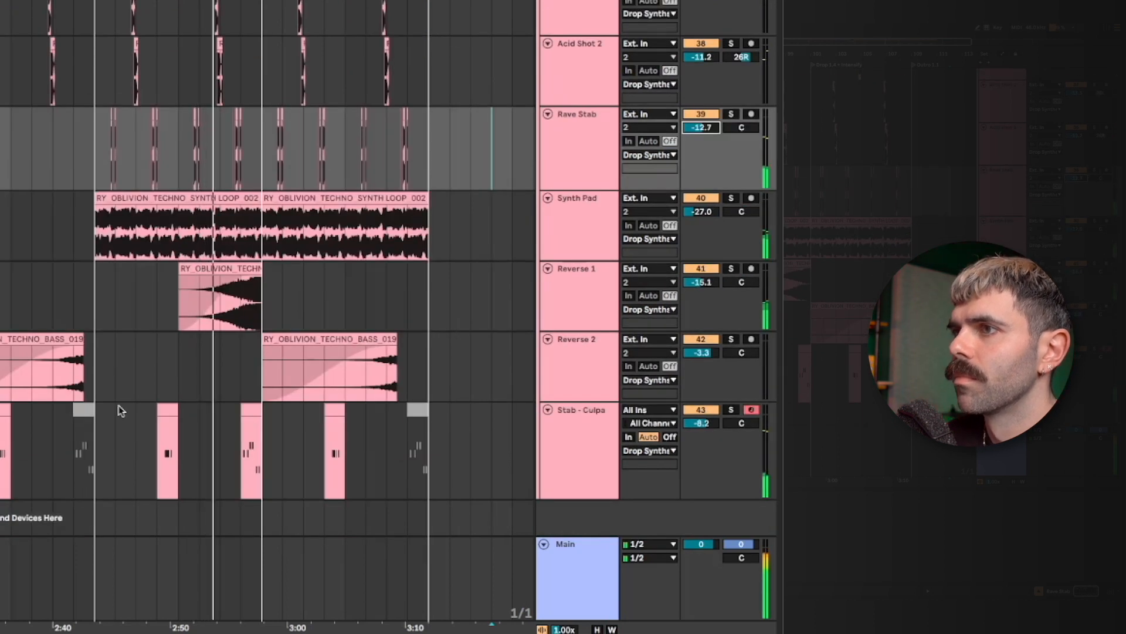
left_click(4, 411)
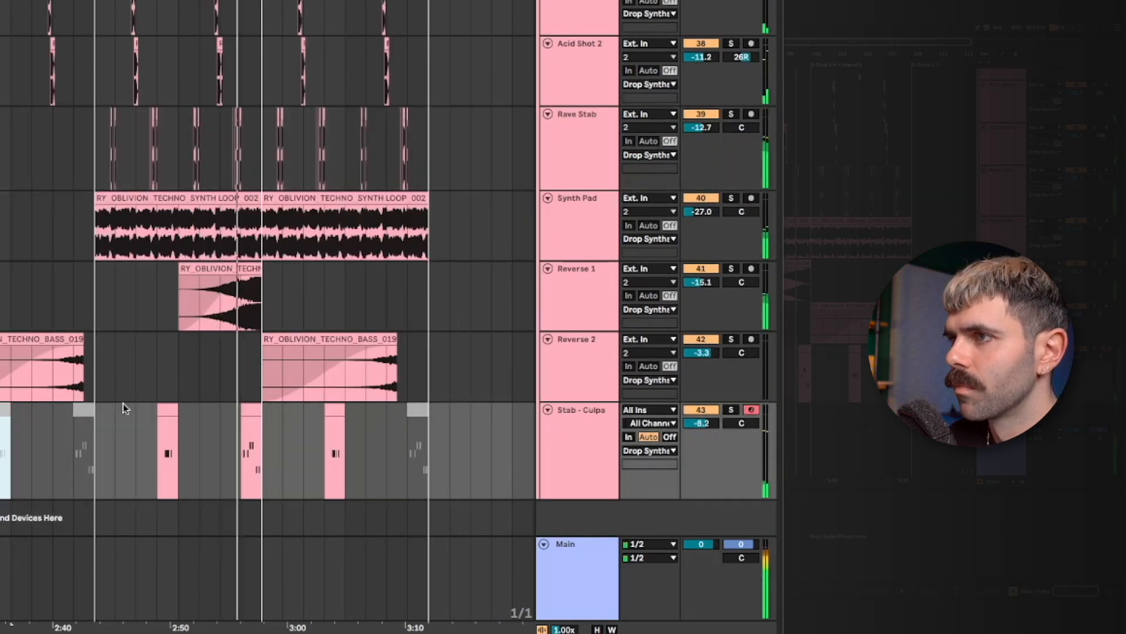
left_click(167, 408)
key("0")
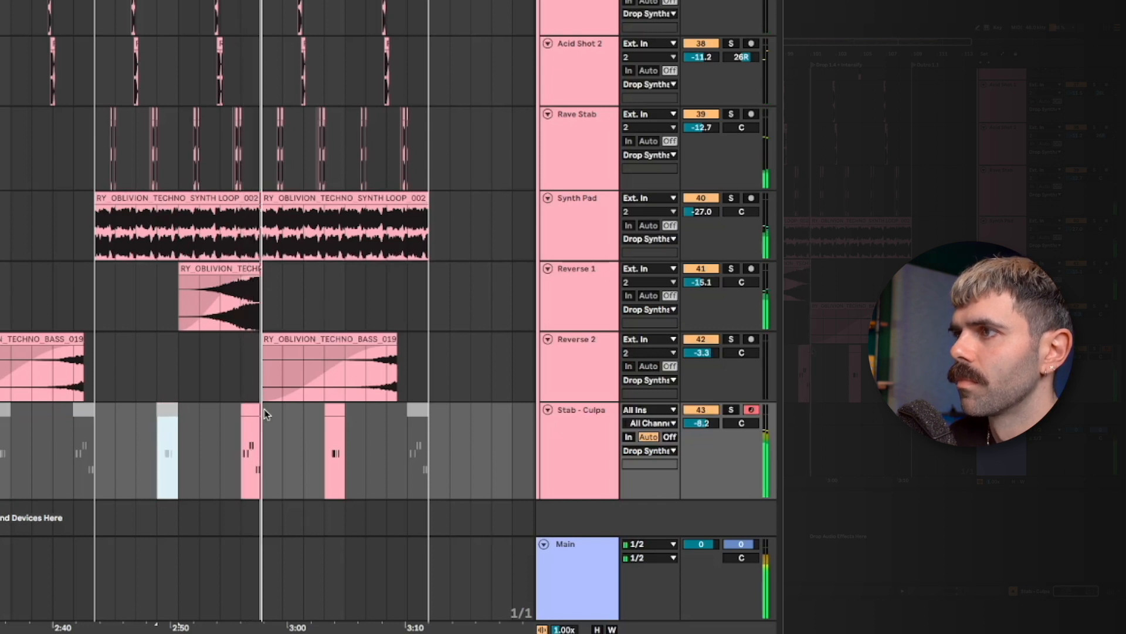
left_click(332, 410)
key("0")
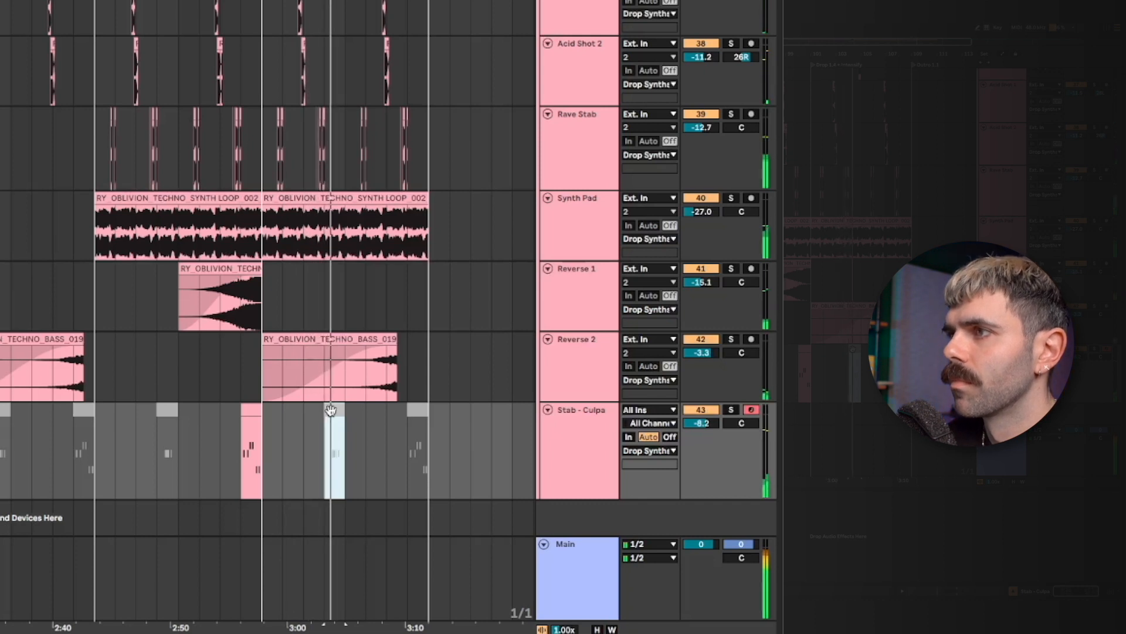
key("0")
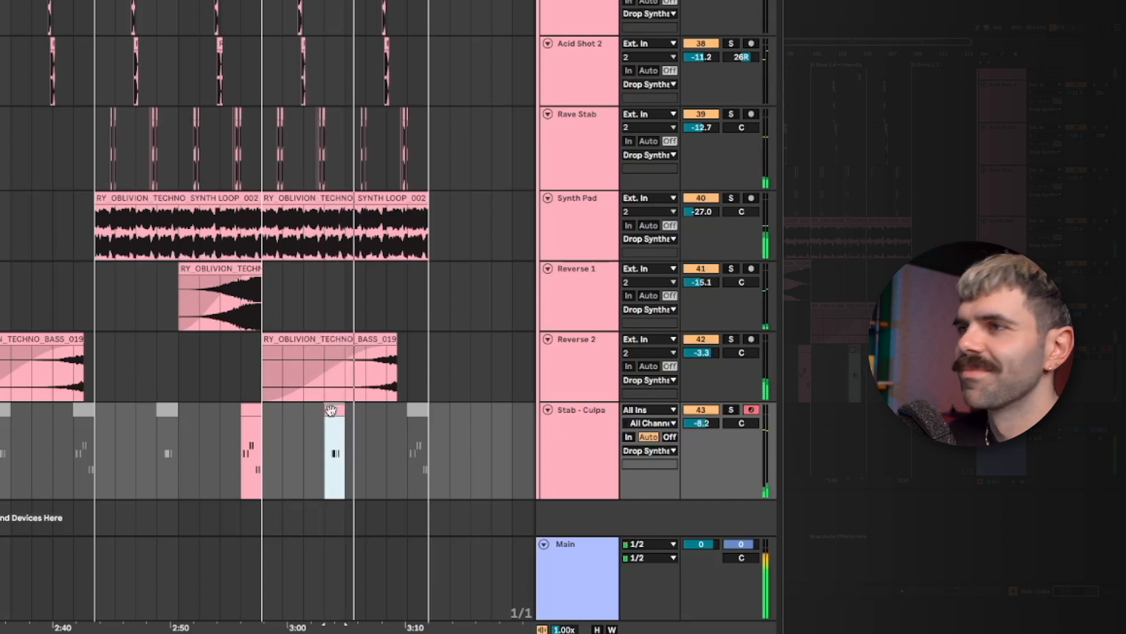
left_click(5, 409)
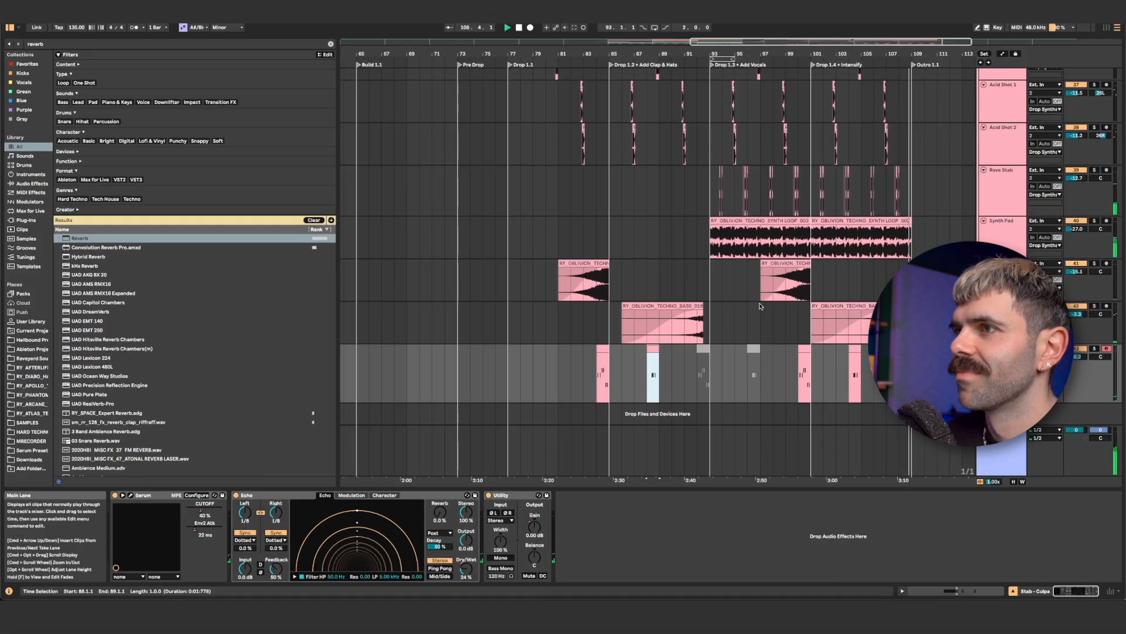
Step: Delete the reversed bass clip at bar 101 on the Reverse 2 track and select the ACID - Darkness track
left_click(849, 306)
key("Delete")
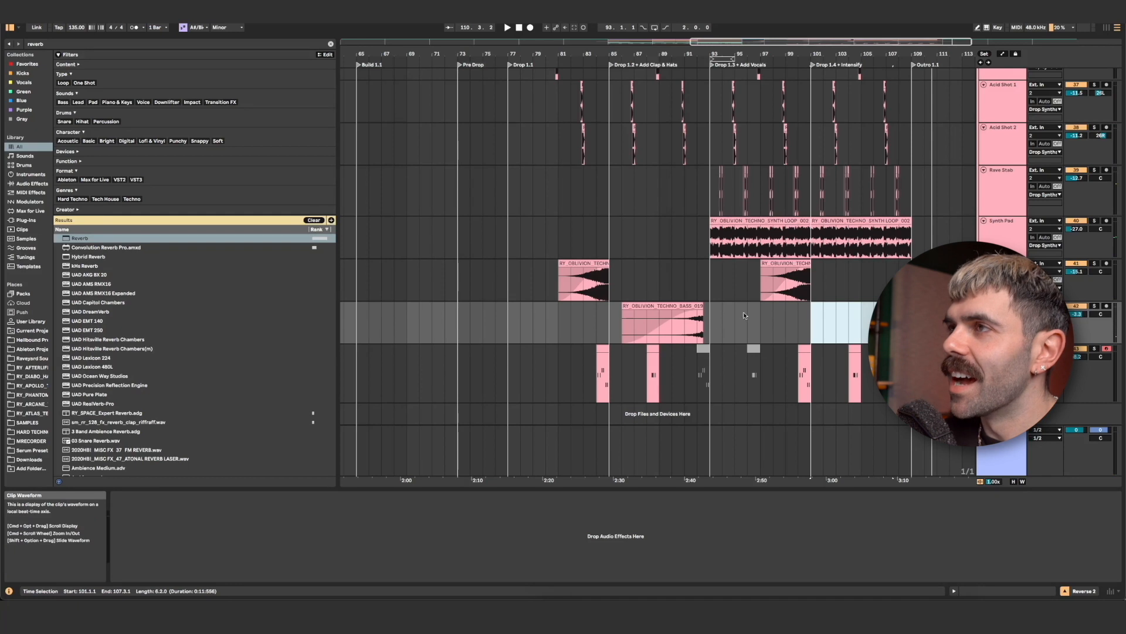
scroll(744, 312, "up", 5)
left_click(990, 128)
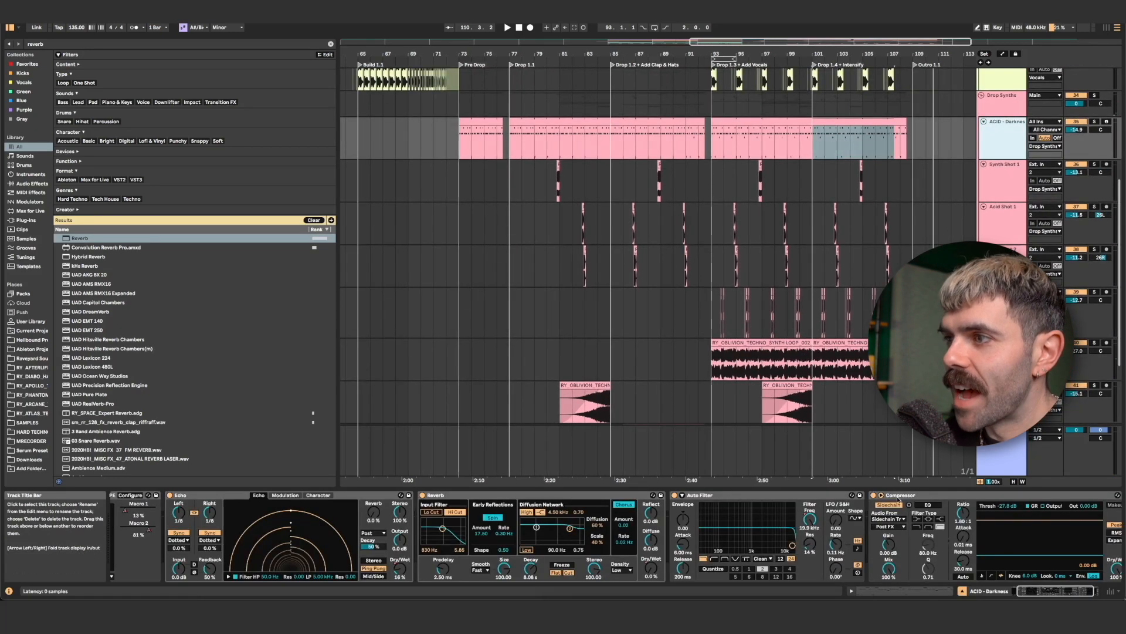